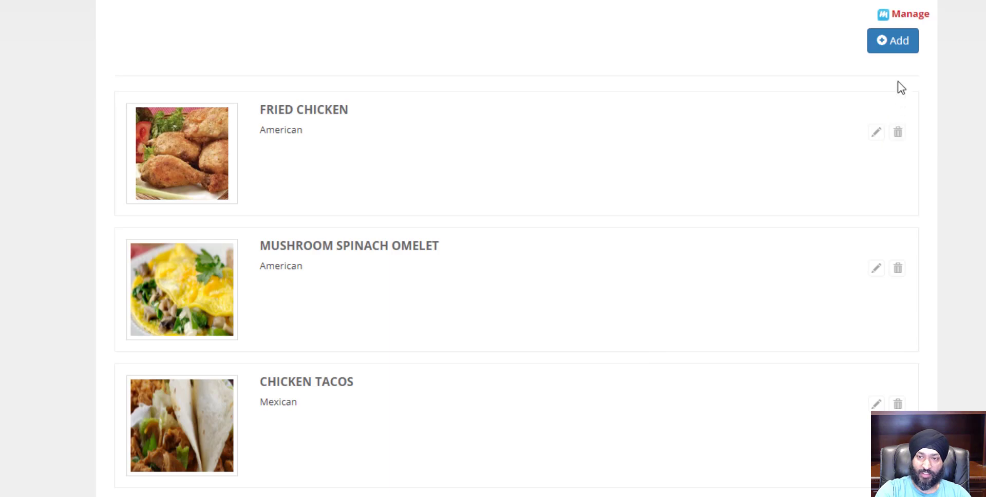
Review the new-recipe form and the Fried Chicken edit form, closing each without changes
left_click(895, 47)
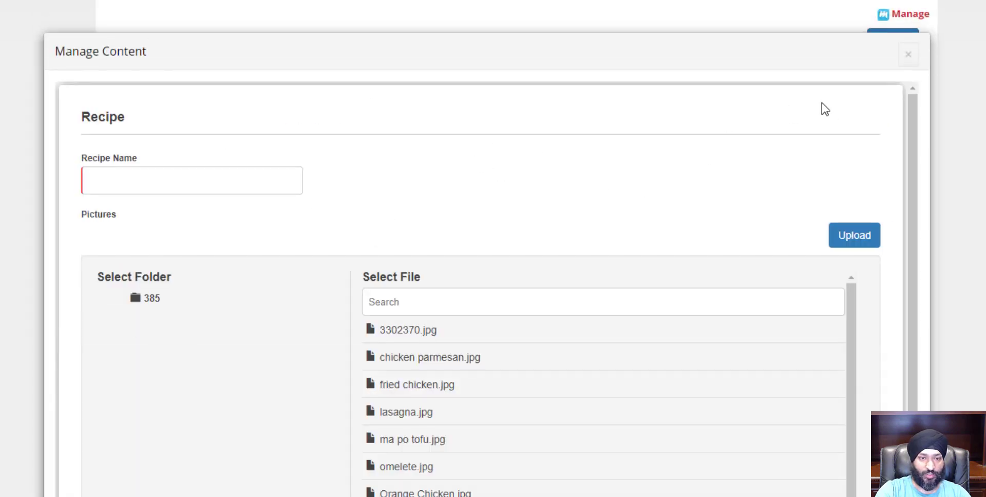
left_click(908, 54)
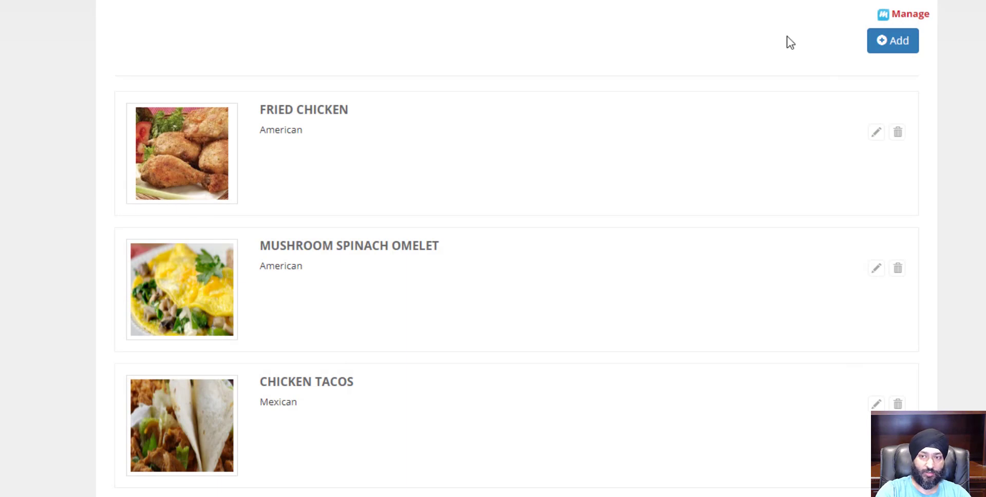
left_click(875, 133)
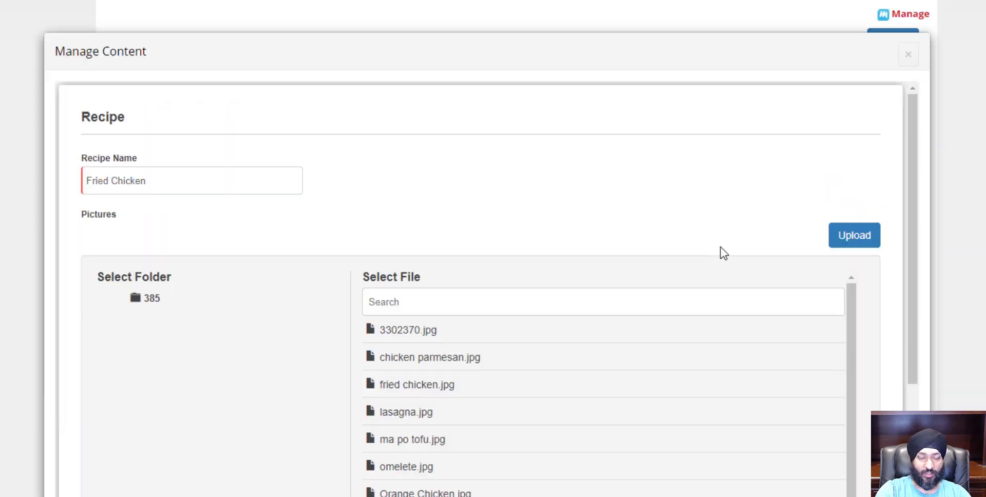
scroll(792, 179, "down", 3)
scroll(748, 198, "up", 3)
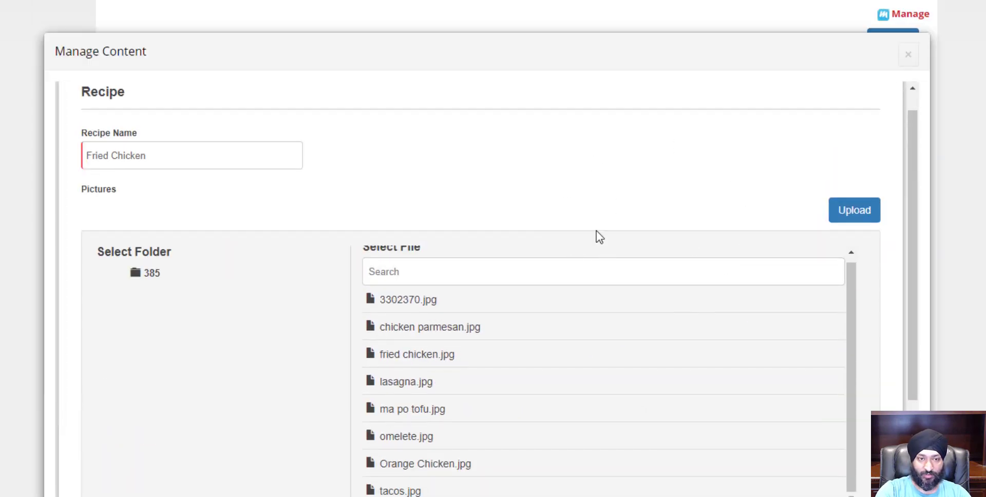
left_click(908, 55)
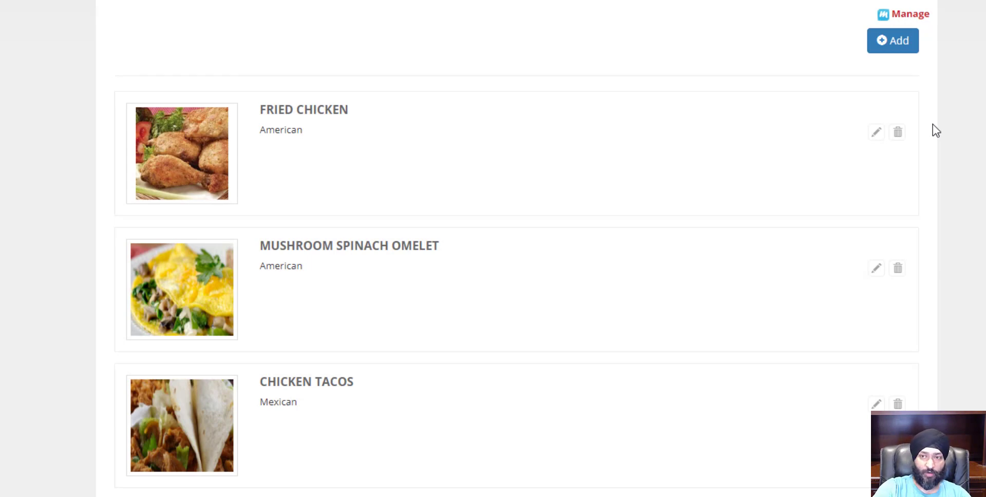
Open the Master template of the All Recipes visualizer from the Manage page's template editors
left_click(921, 15)
mouse_move(169, 314)
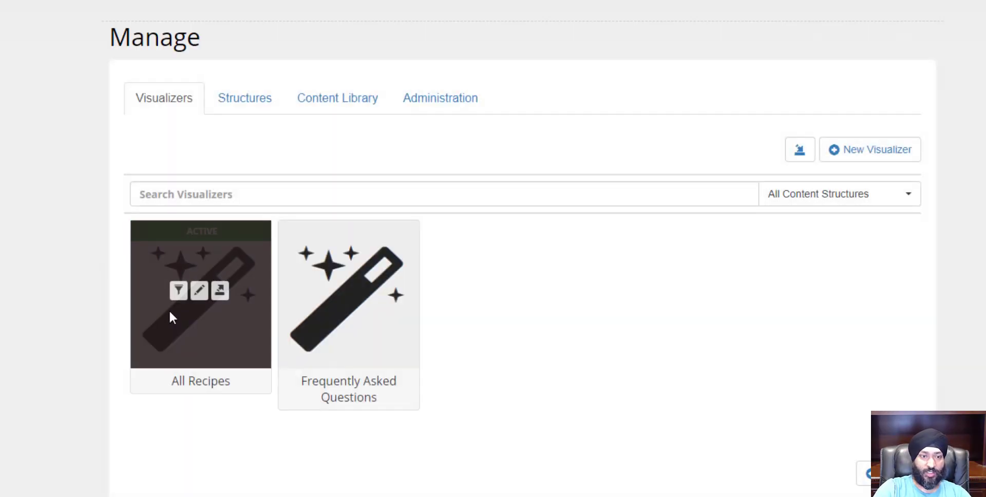
left_click(200, 290)
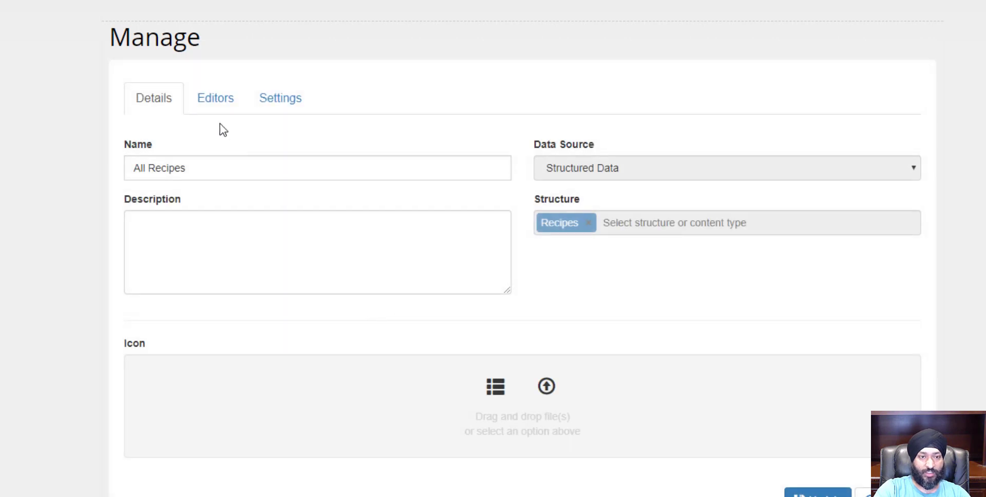
left_click(218, 106)
left_click(904, 155)
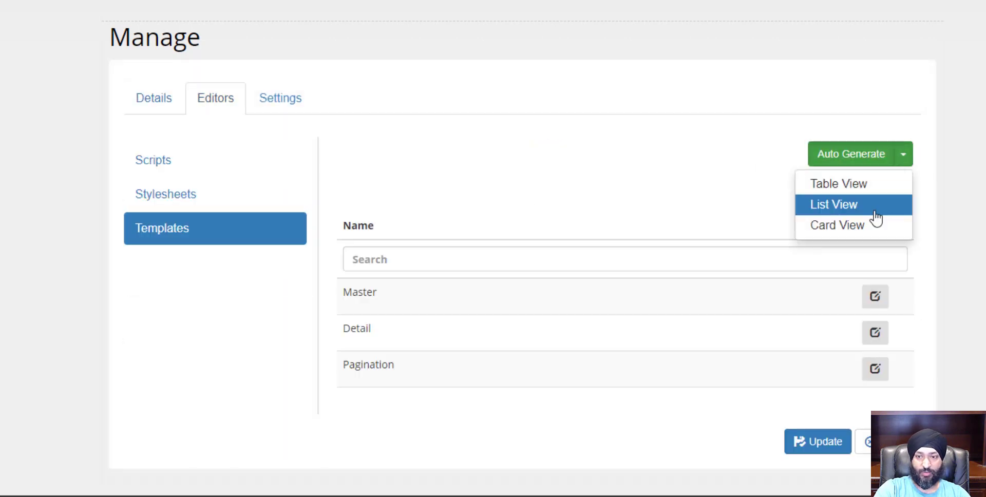
left_click(723, 217)
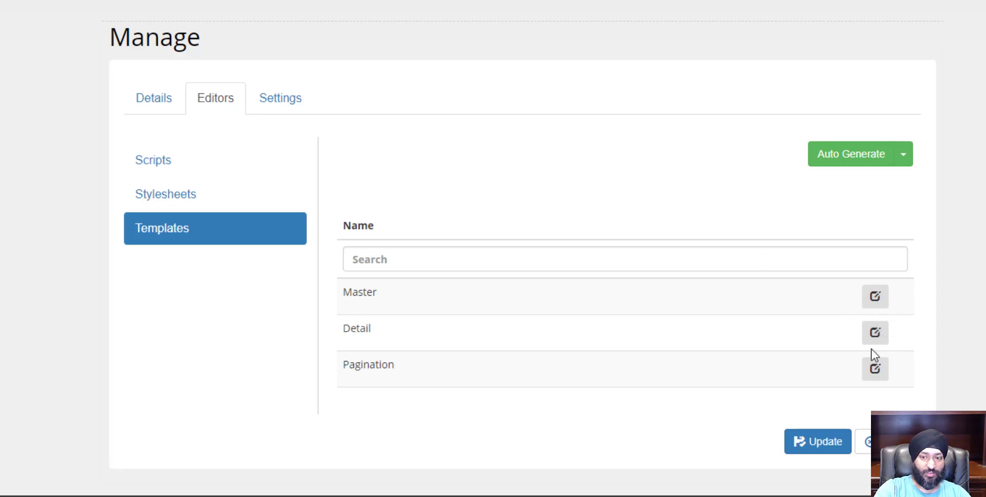
left_click(880, 302)
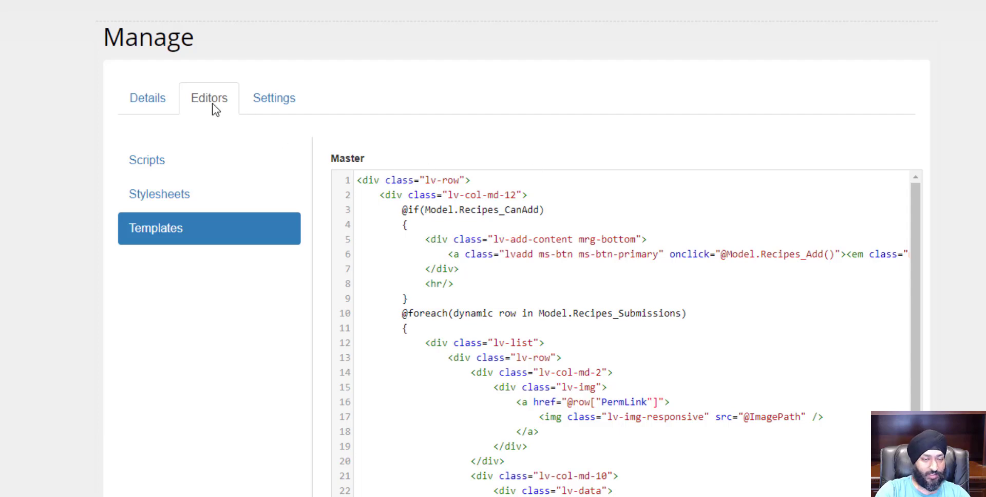
Examine the Master template code, including the Recipes_CanAdd condition, and close the template
scroll(984, 278, "down", 3)
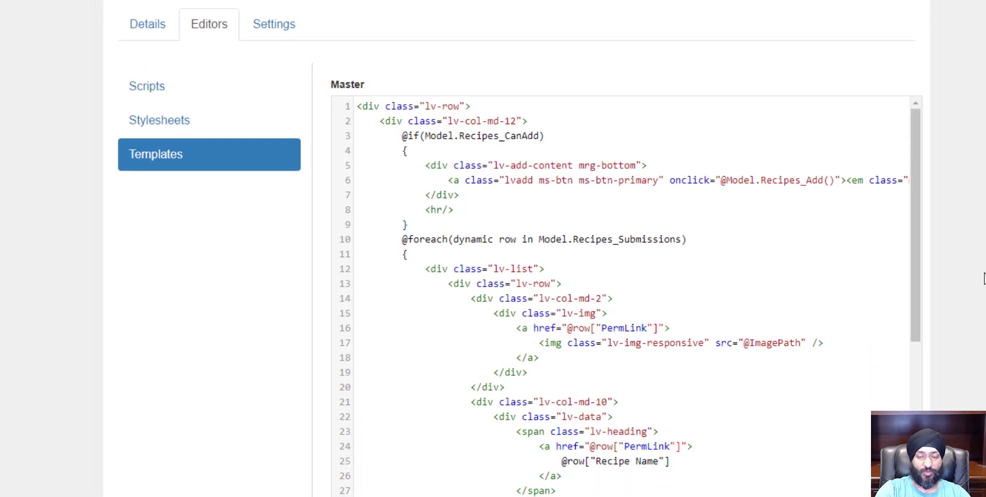
scroll(982, 278, "up", 1)
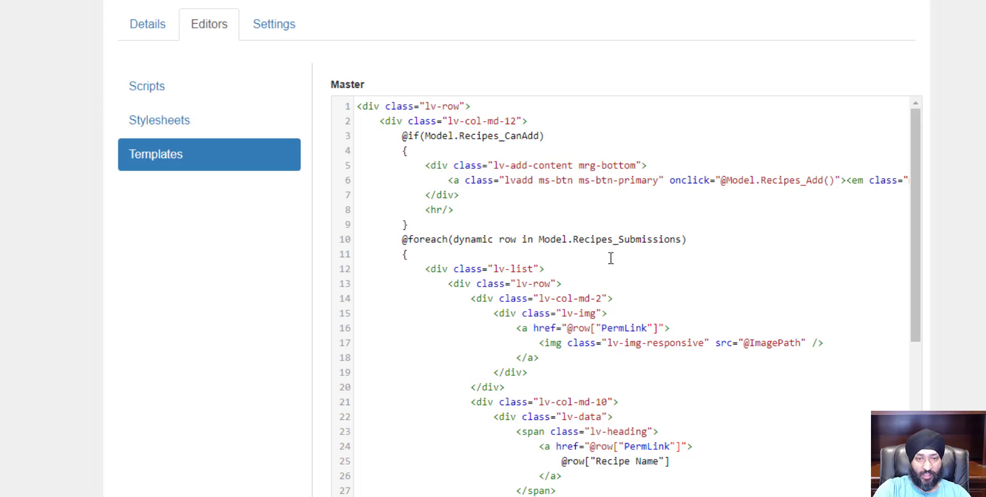
scroll(399, 141, "down", 7)
scroll(398, 201, "up", 7)
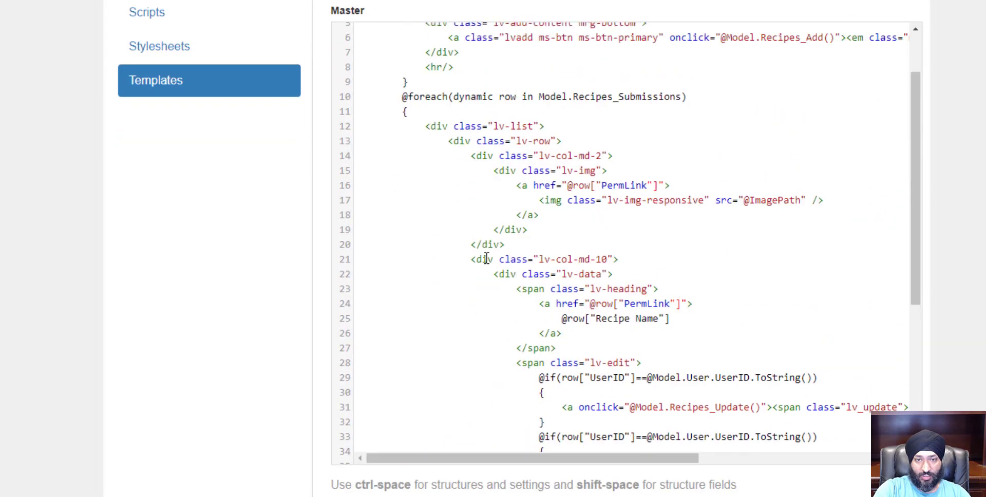
scroll(464, 260, "up", 3)
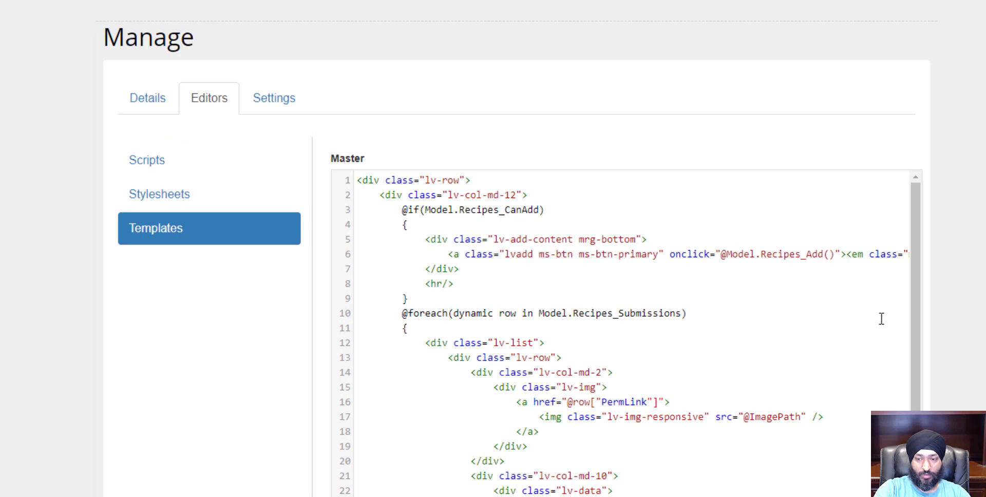
scroll(909, 358, "down", 7)
scroll(905, 275, "up", 7)
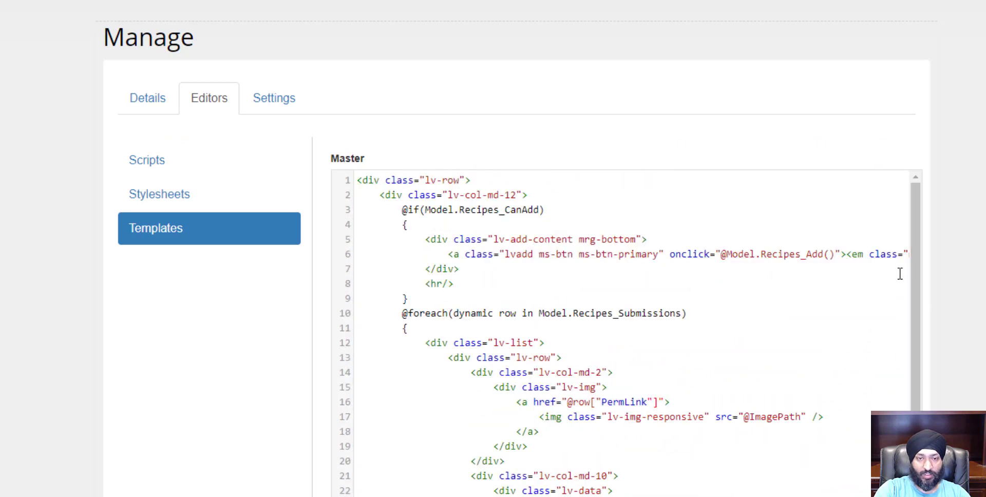
left_click_drag(358, 180, 542, 198)
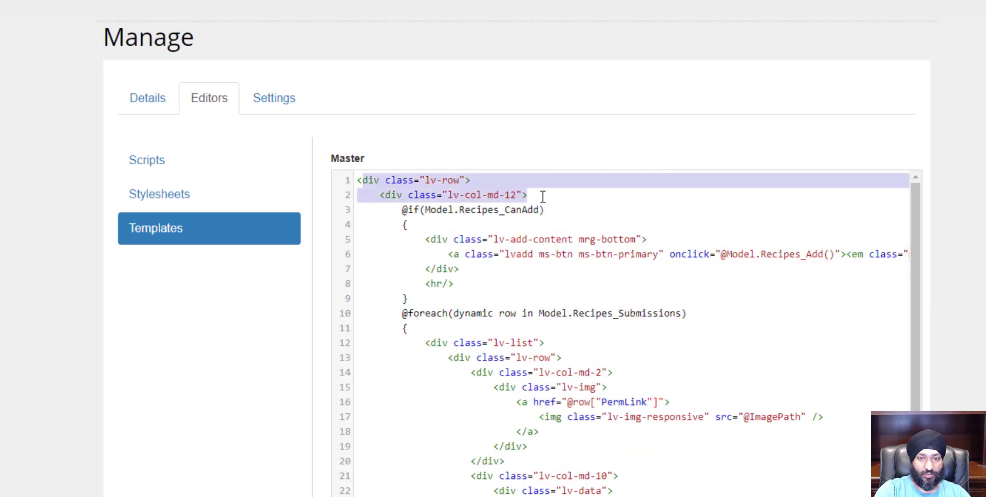
left_click(402, 211)
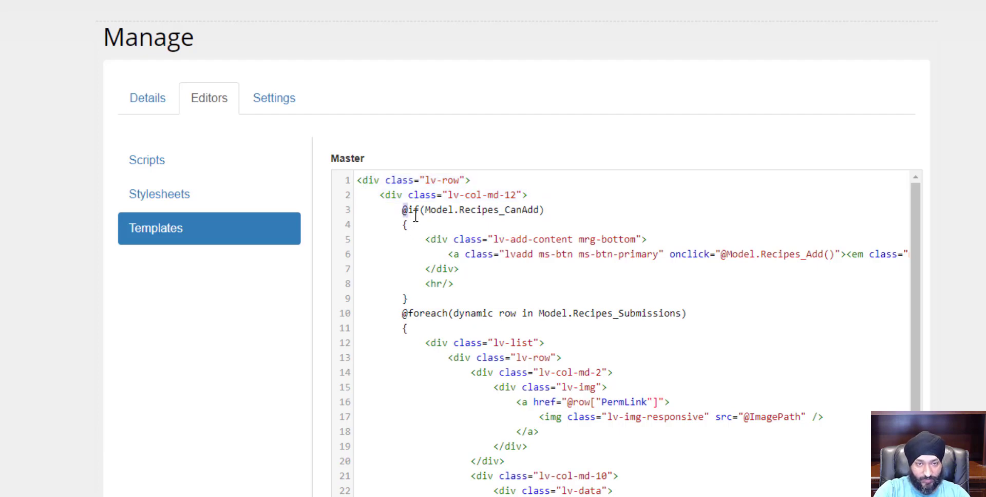
left_click_drag(415, 216, 547, 208)
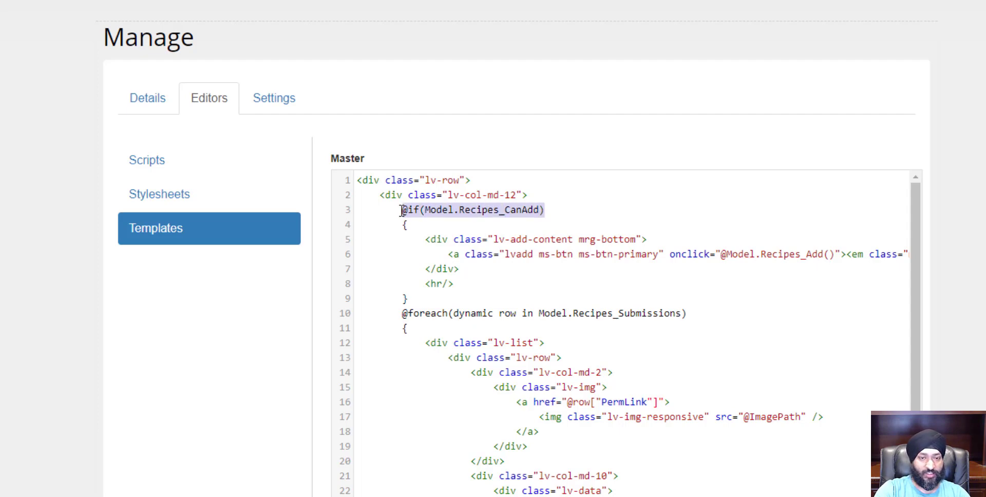
double_click(512, 210)
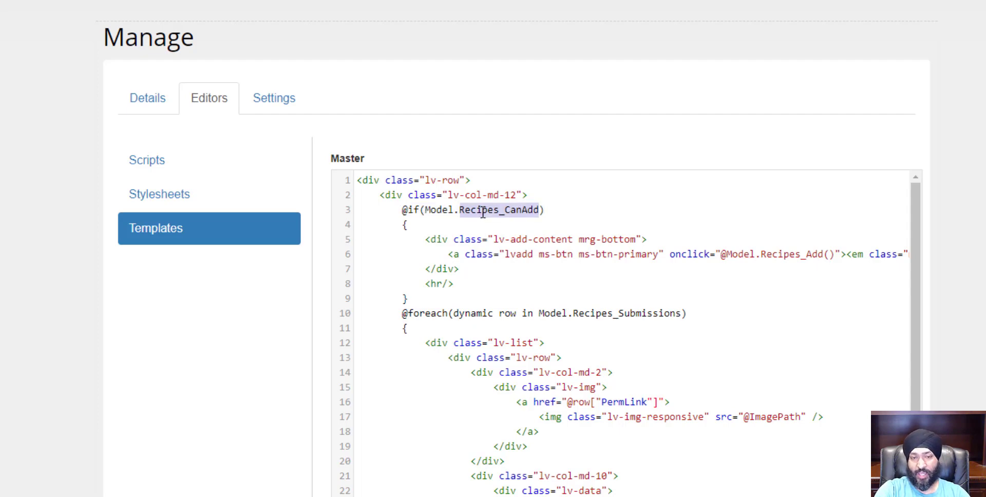
scroll(482, 212, "down", 10)
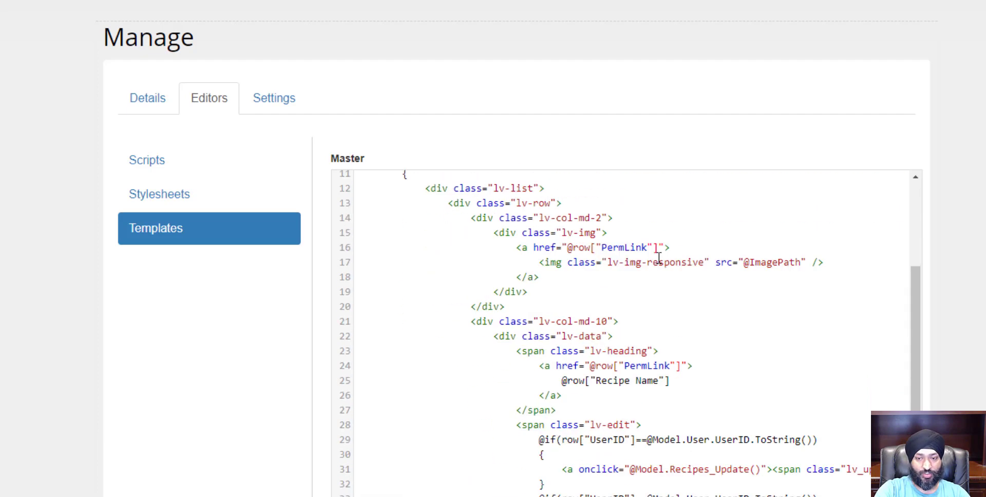
left_click(883, 455)
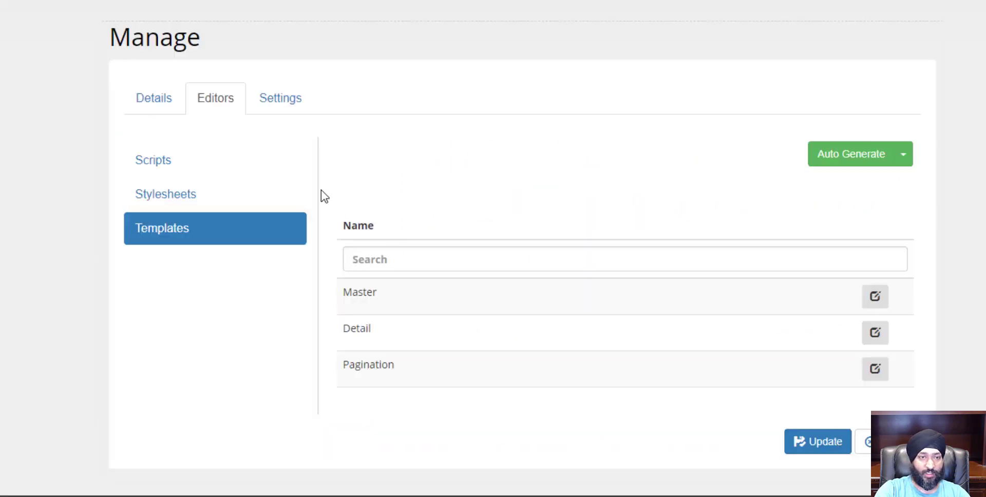
Inspect the role permissions of the Recipes content structure, focusing on the Add column, and close the dialog
left_click(863, 442)
left_click(262, 110)
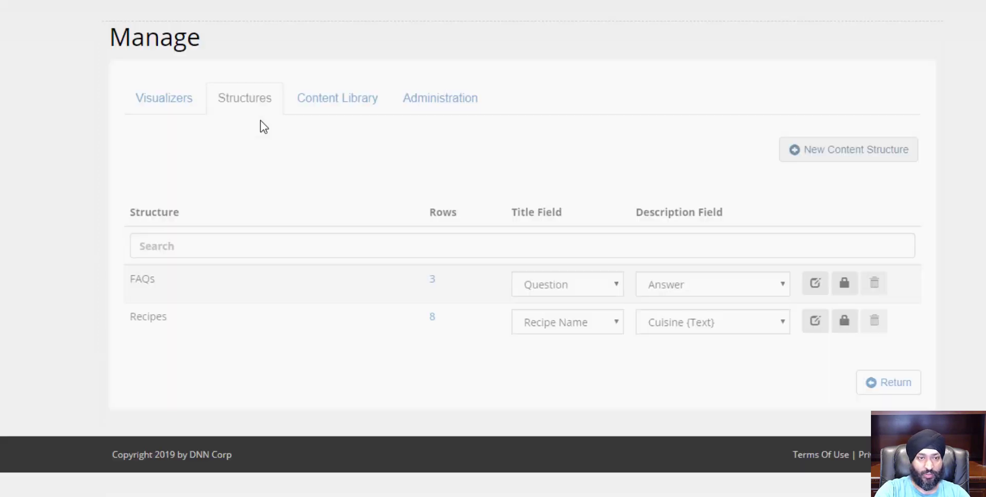
double_click(142, 319)
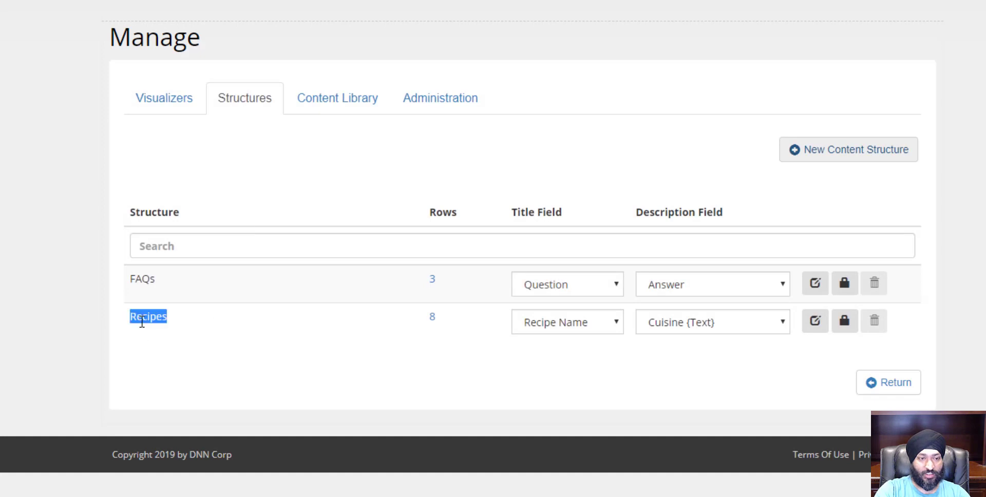
left_click(846, 326)
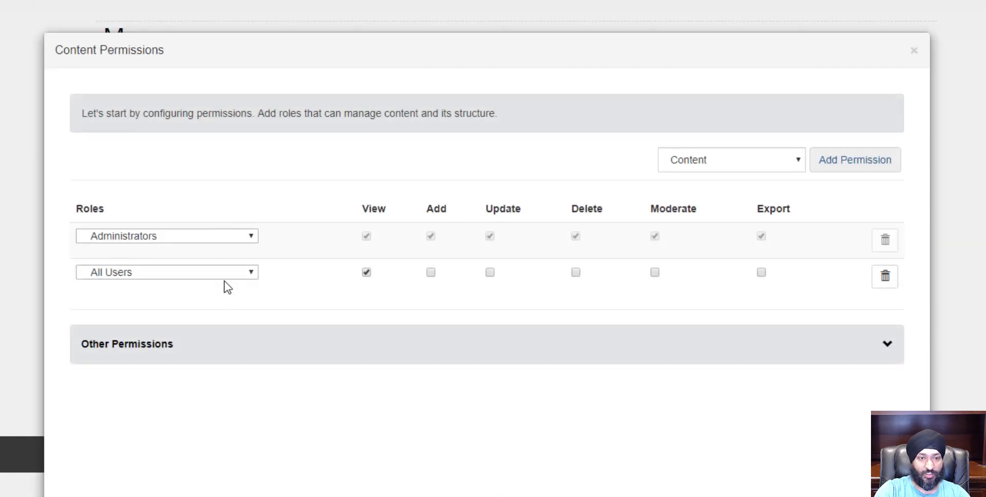
double_click(438, 207)
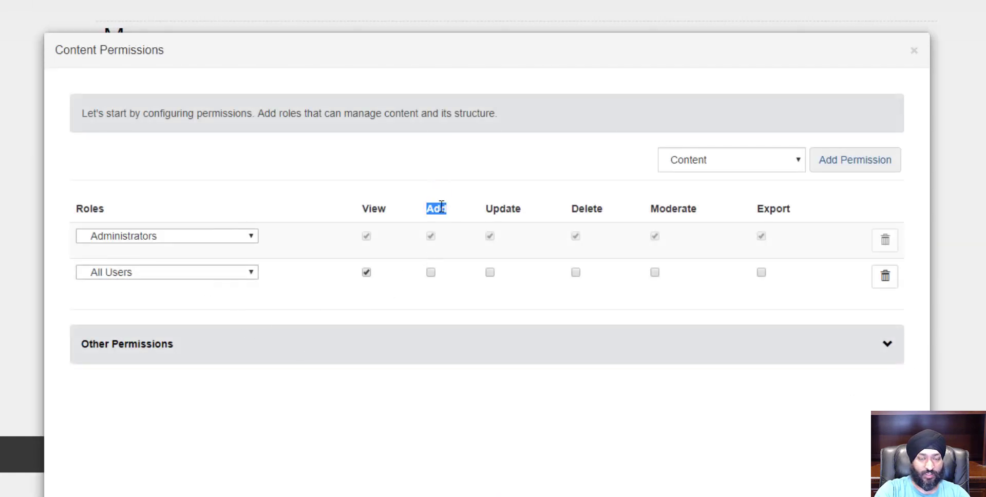
left_click(426, 288)
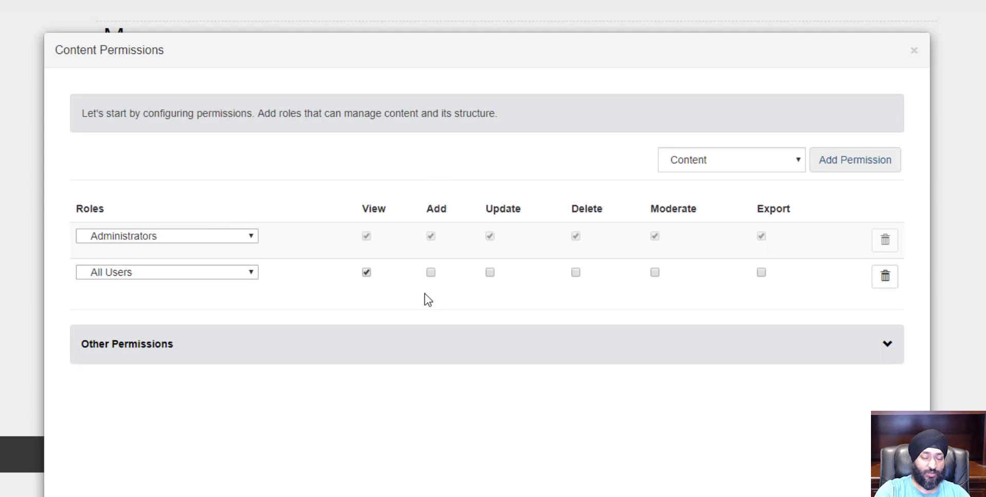
left_click(912, 52)
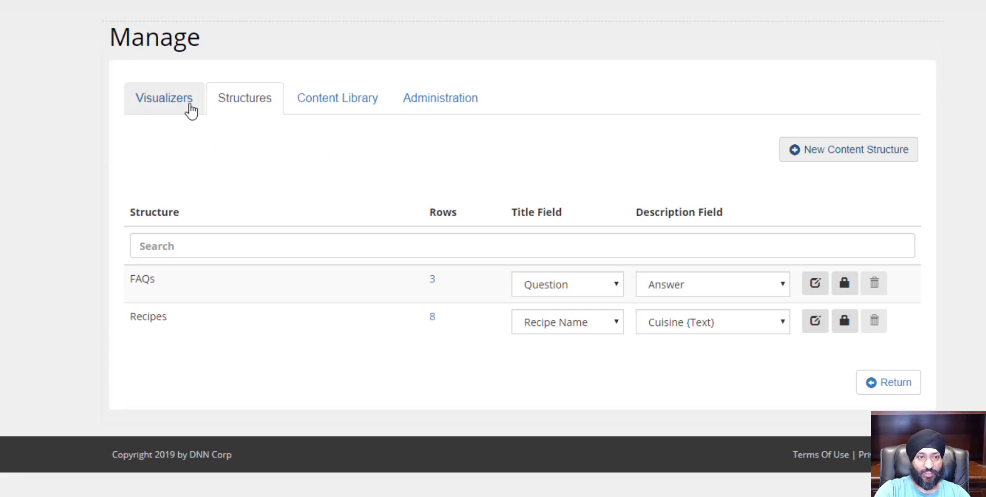
Reopen the All Recipes visualizer's Master template for editing
left_click(190, 109)
mouse_move(205, 266)
left_click(201, 287)
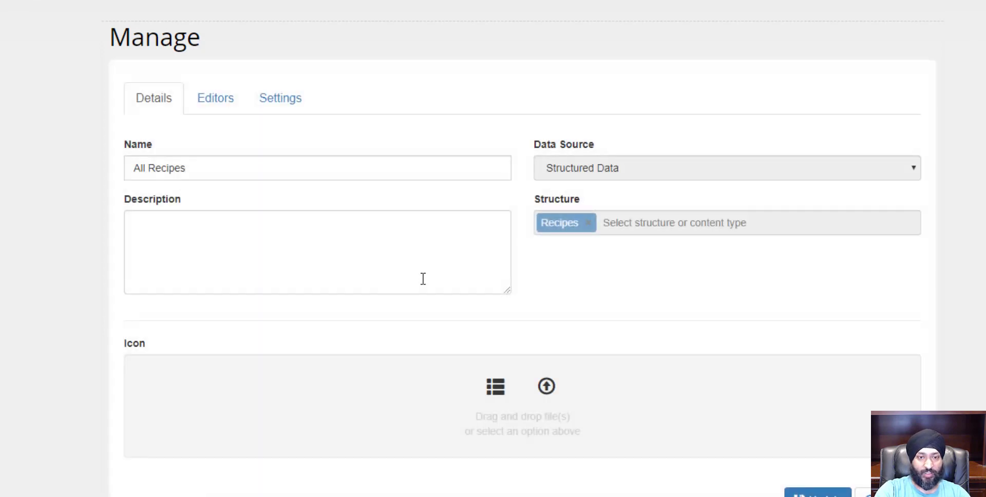
left_click(220, 108)
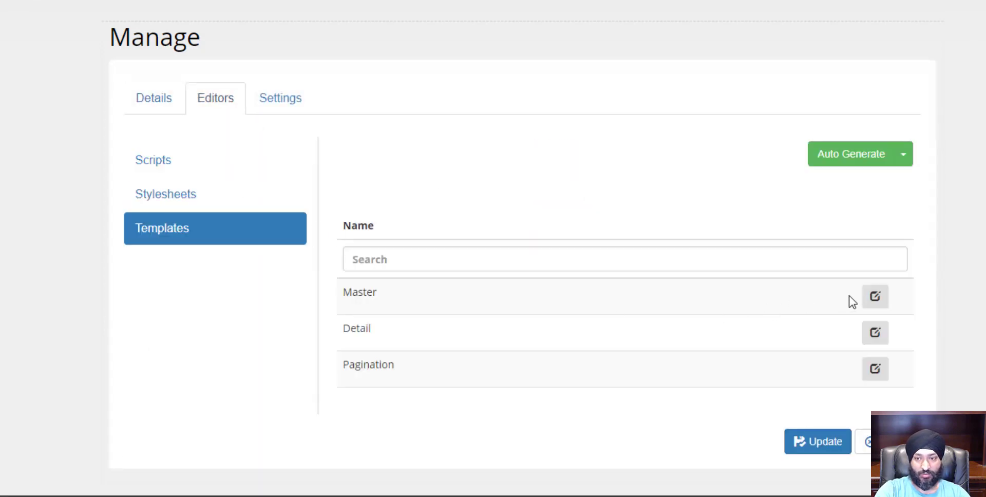
left_click(873, 298)
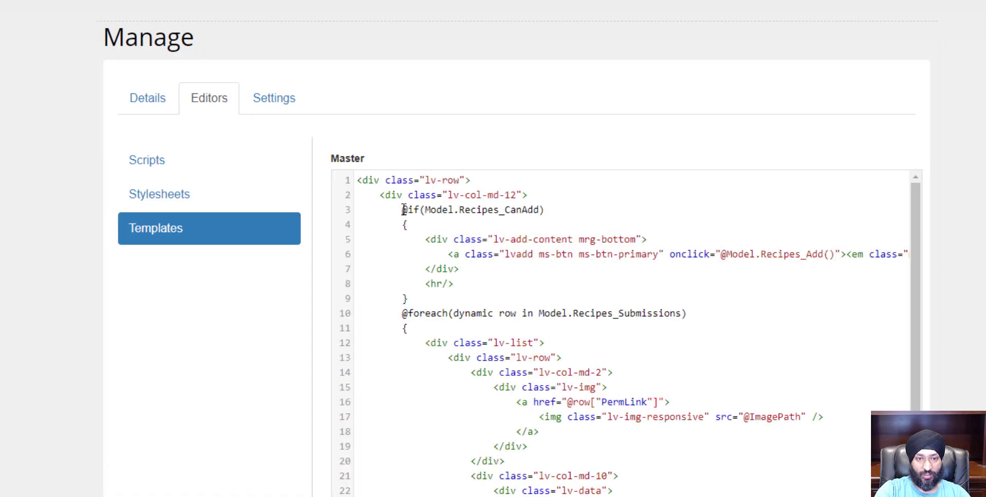
Examine the CanAdd condition and the add button's Recipes_Add() onclick code in the Master template
left_click_drag(402, 210, 562, 213)
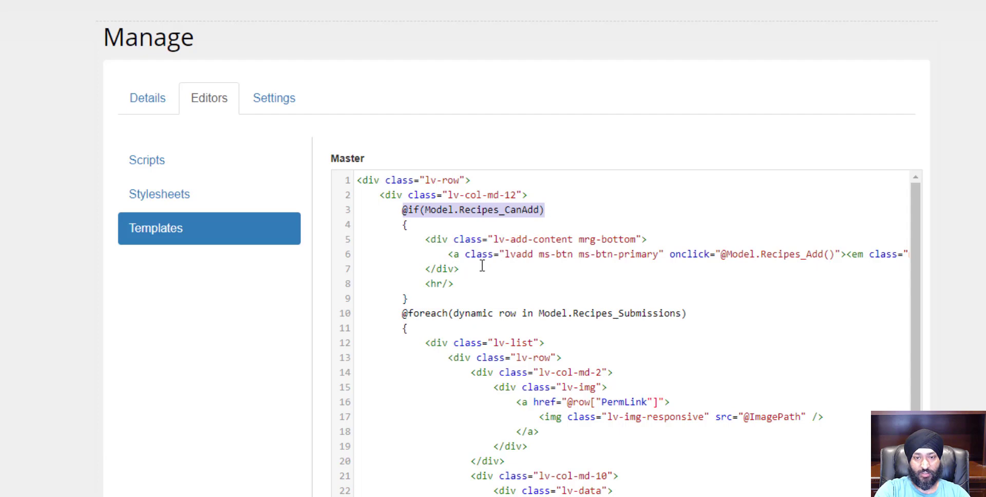
left_click_drag(448, 254, 922, 259)
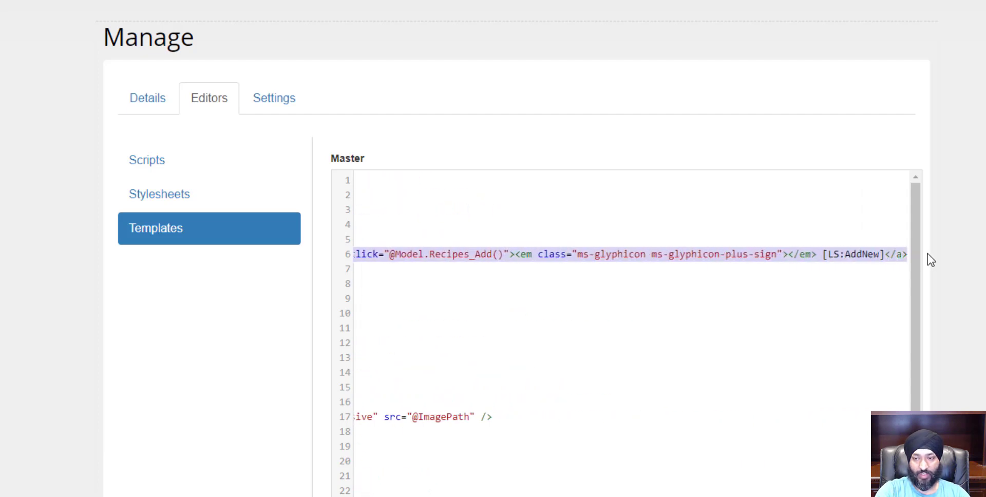
scroll(632, 334, "left", 6)
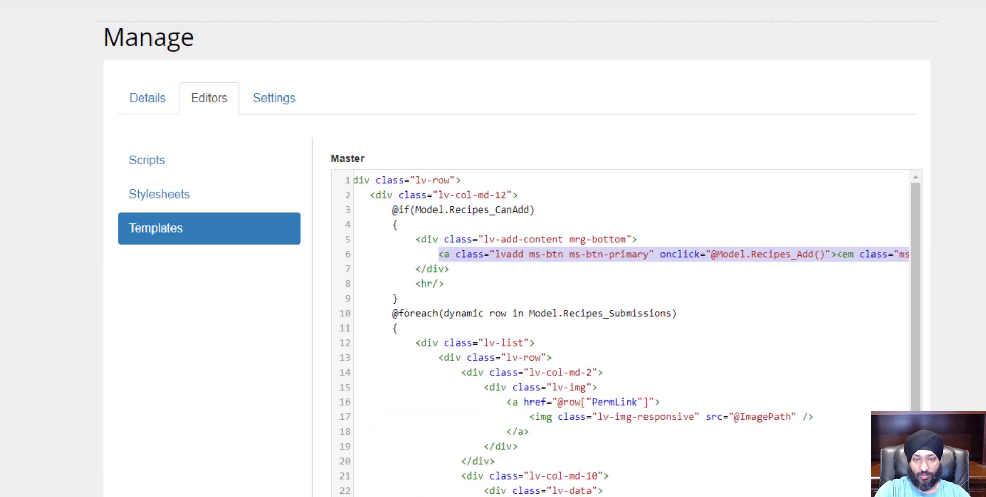
scroll(632, 334, "right", 4)
scroll(559, 473, "right", 1)
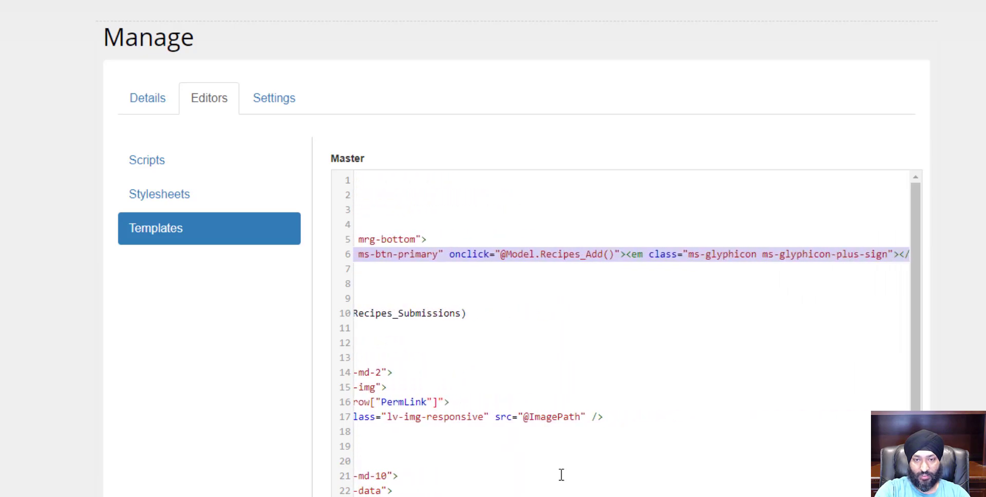
left_click(524, 255)
left_click_drag(463, 258, 570, 256)
left_click(613, 255)
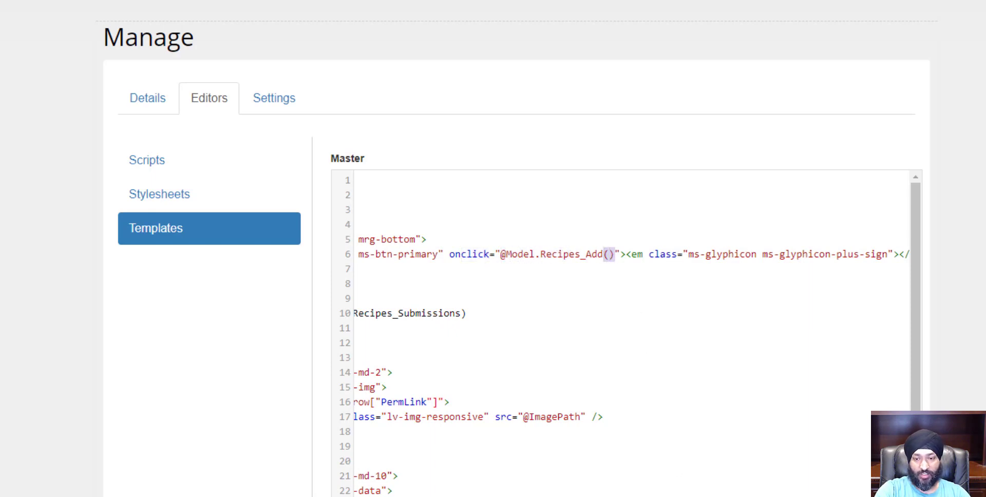
Replace the add button's [LS:AddNew] label text with "Add Recipe" in the Master template
scroll(632, 333, "right", 2)
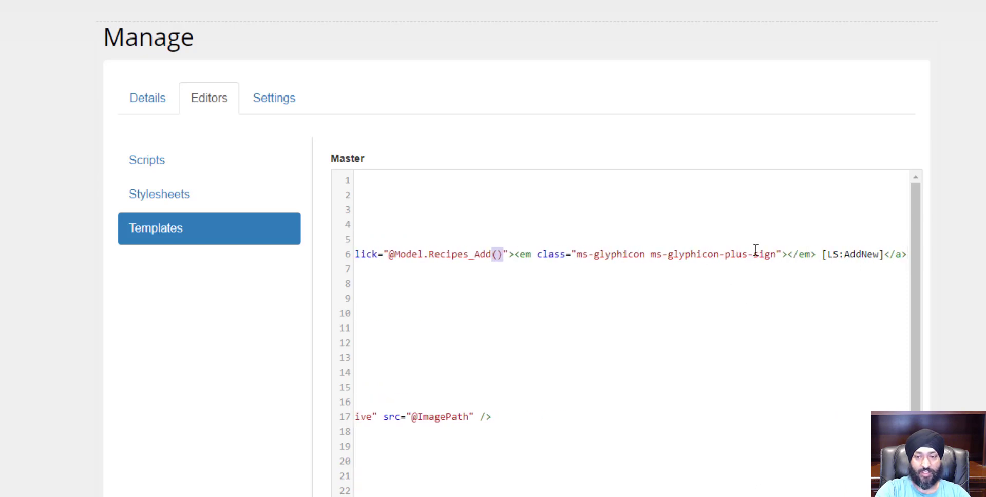
left_click_drag(822, 254, 883, 254)
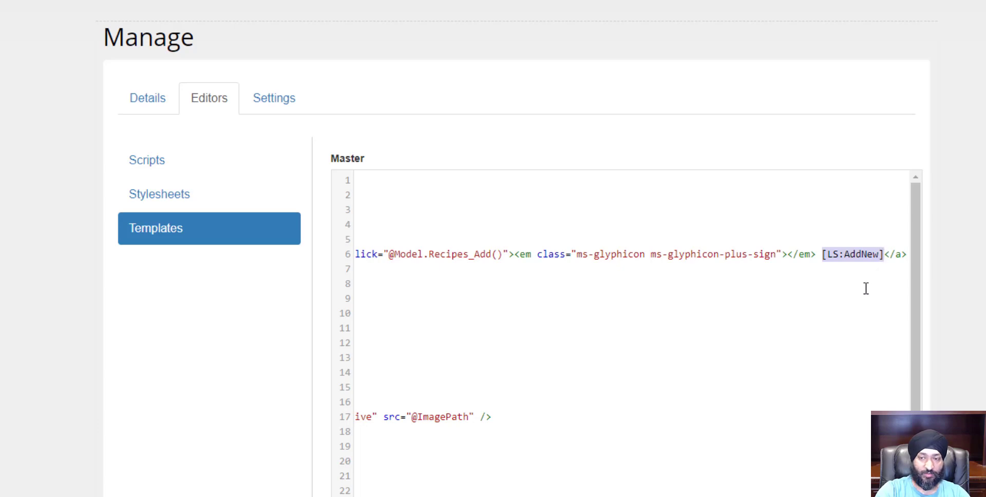
type("Add re")
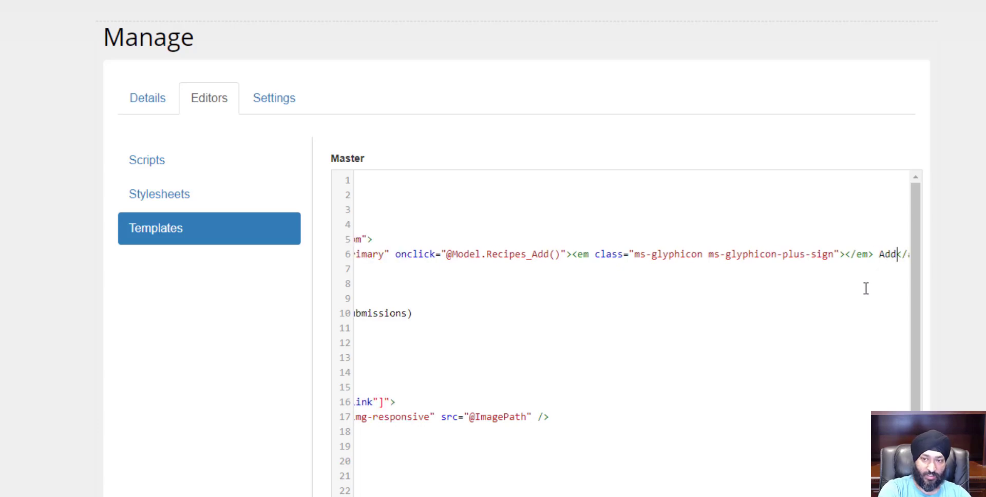
key("BackSpace")
key("BackSpace")
type("R")
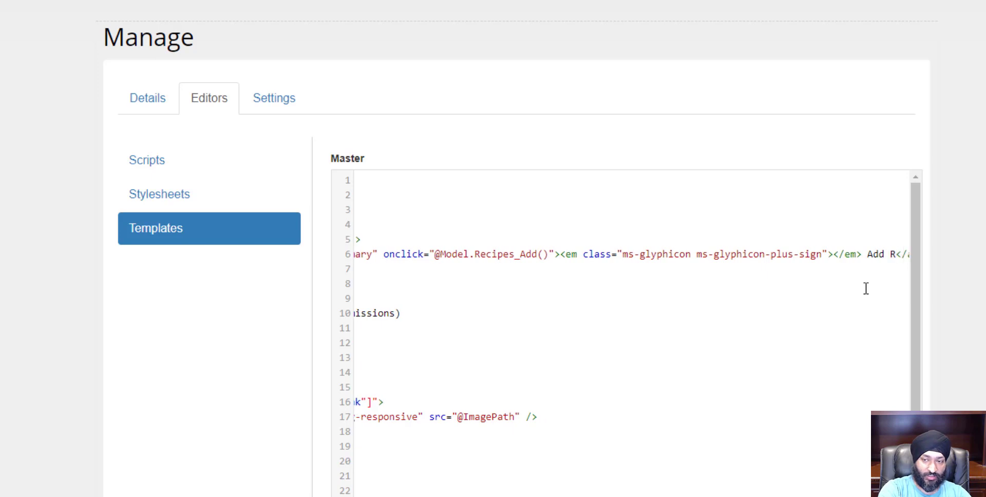
type("ecipe")
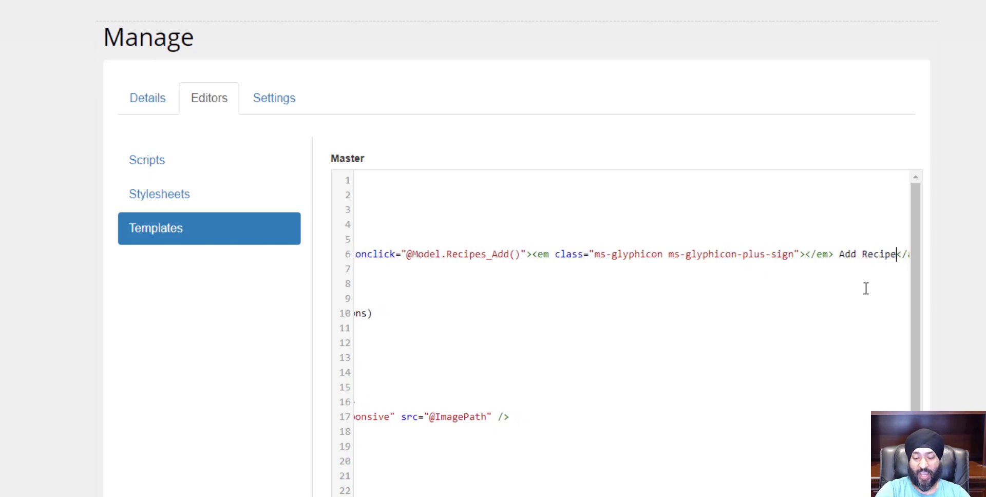
key("Home")
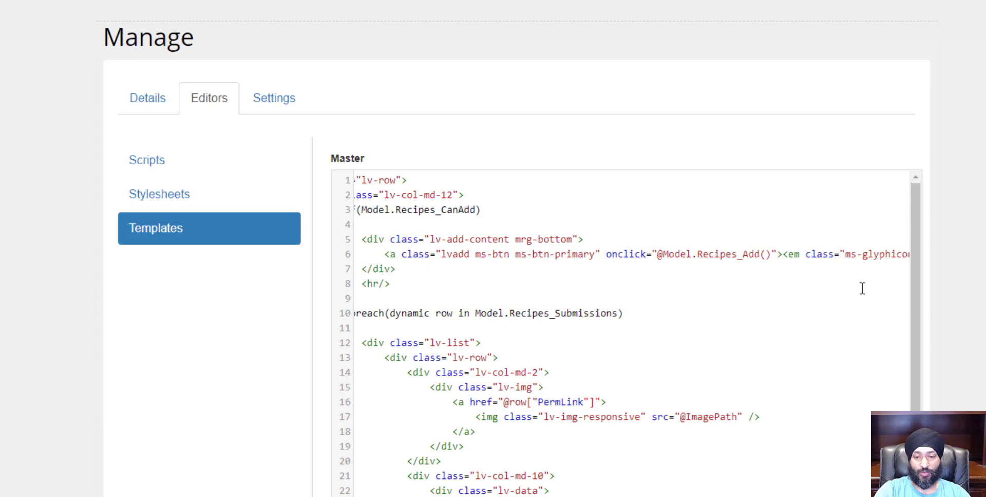
key("End")
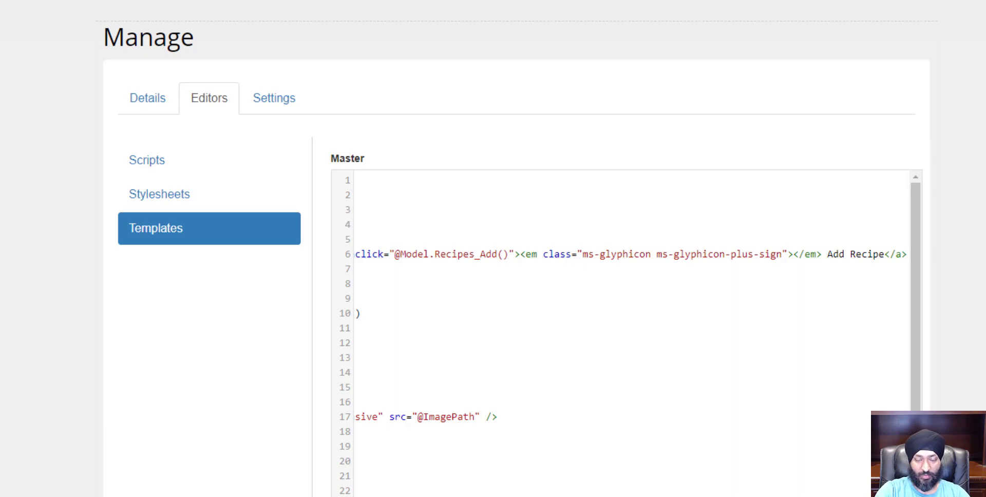
key("Home")
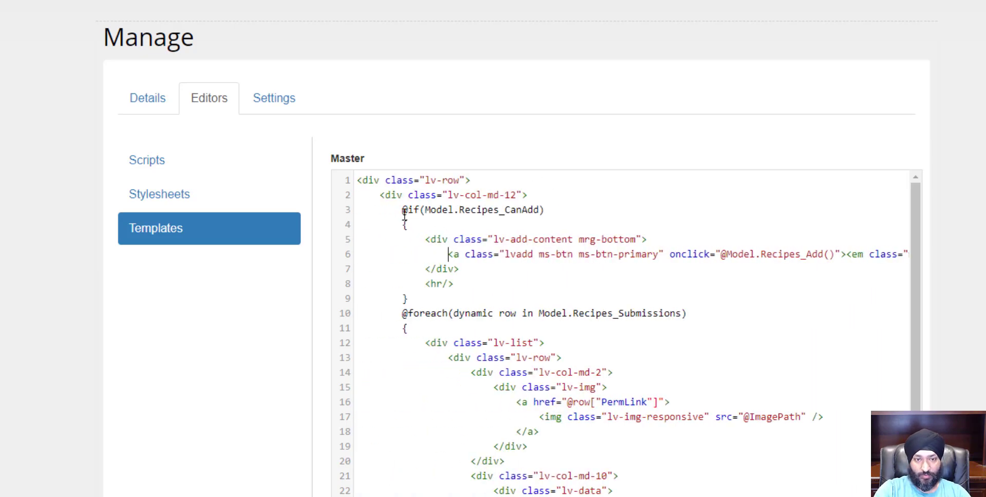
left_click_drag(424, 239, 433, 268)
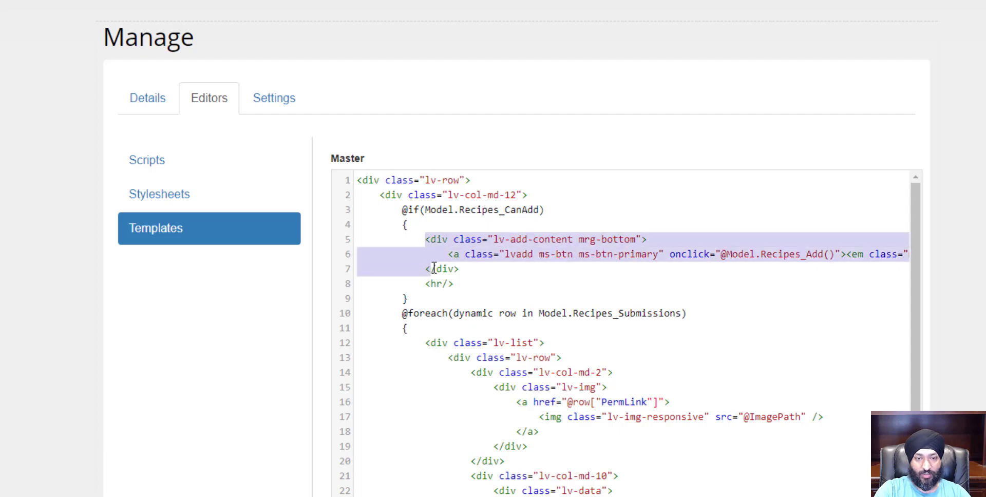
left_click(726, 254)
left_click_drag(722, 255, 839, 254)
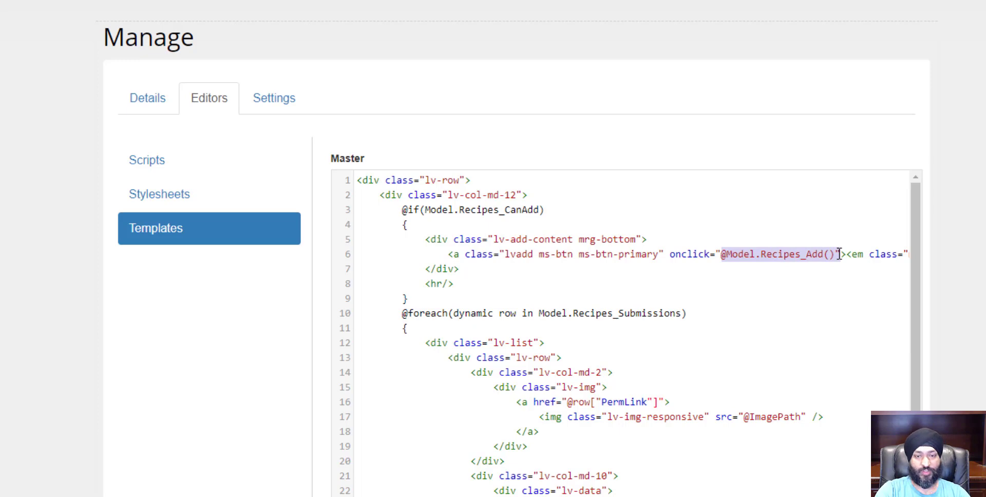
left_click(578, 200)
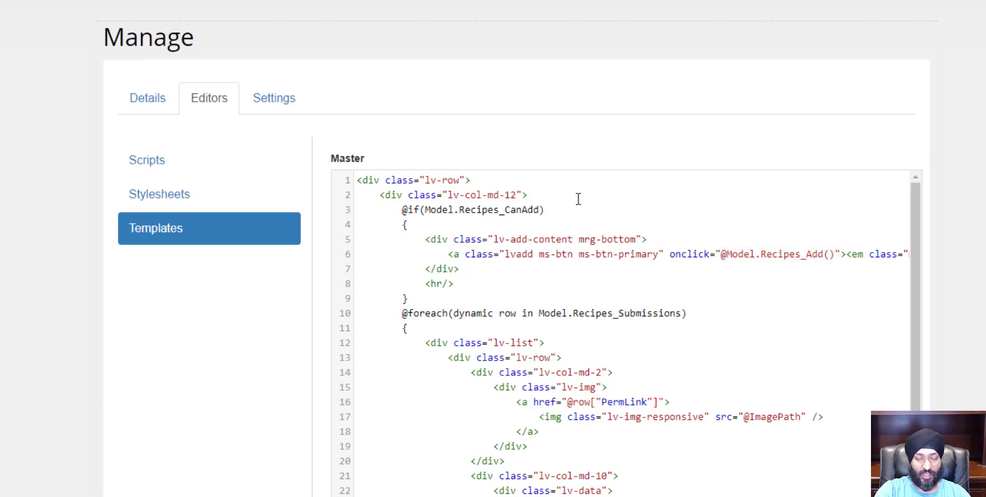
key("Return")
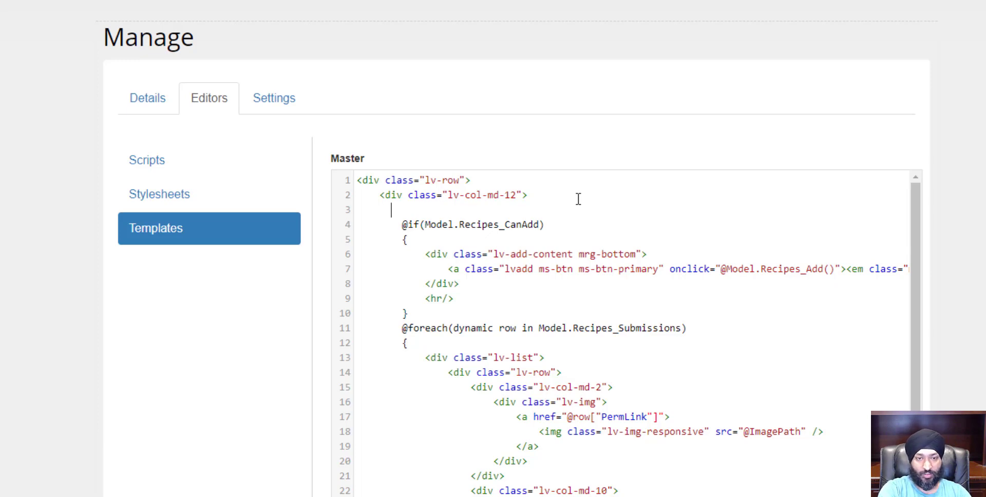
key("ctrl+space")
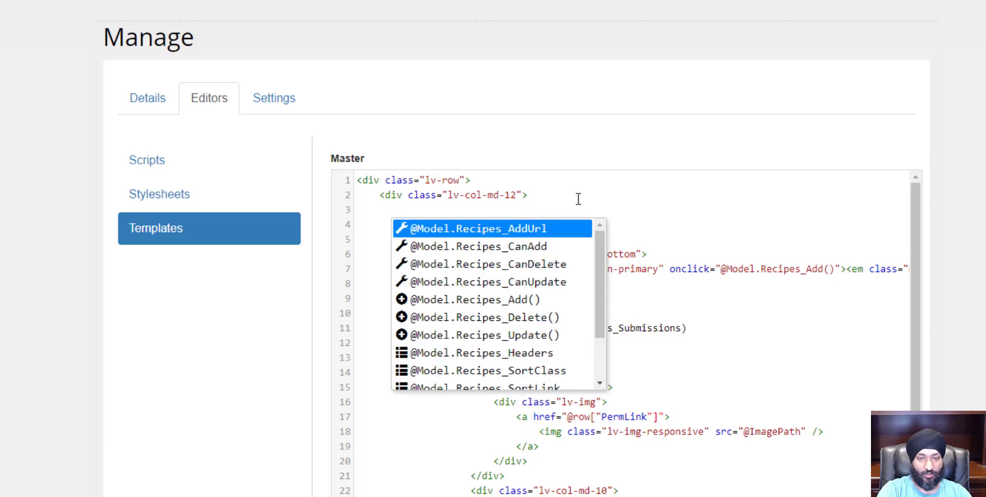
scroll(538, 308, "down", 2)
scroll(537, 308, "up", 2)
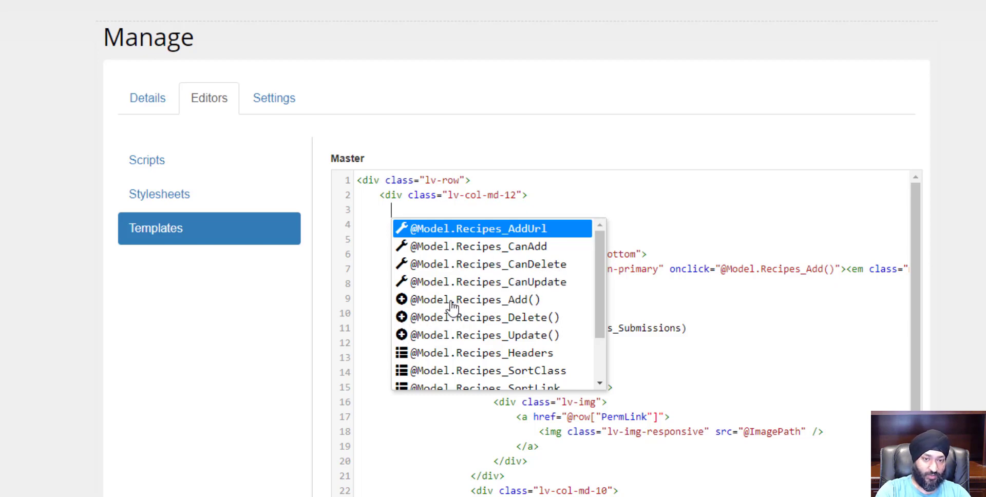
left_click(524, 304)
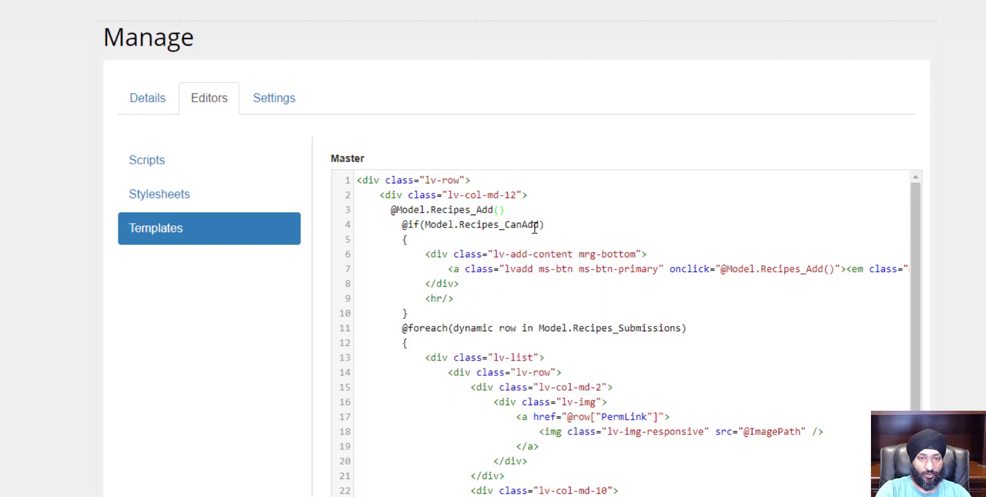
left_click(524, 213)
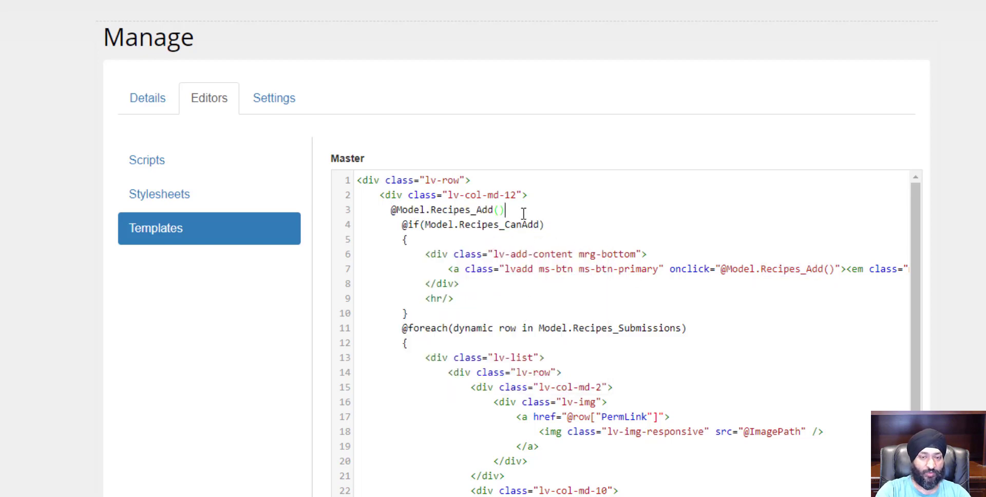
key("shift+Home")
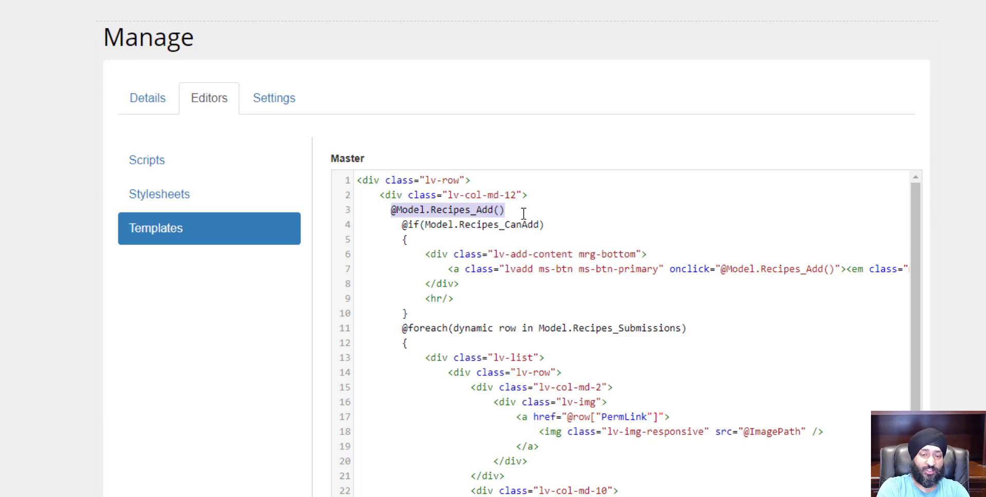
key("BackSpace")
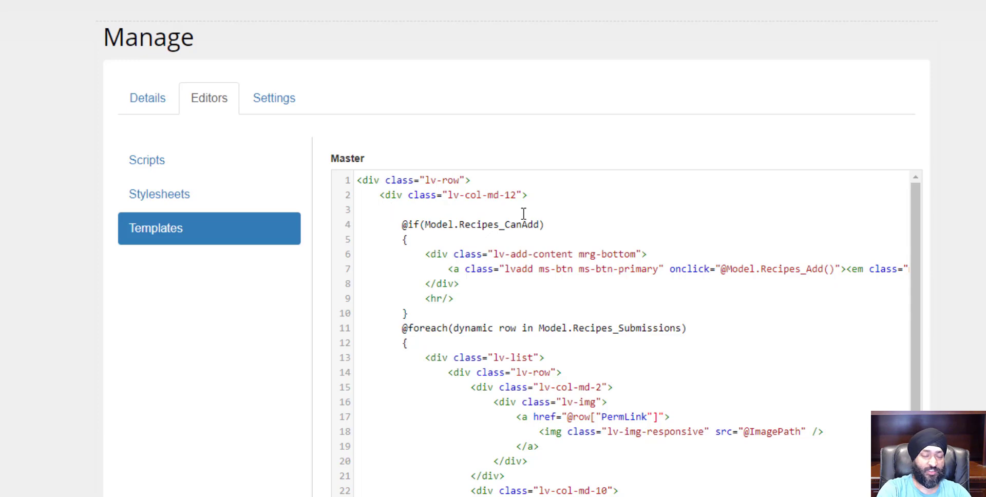
key("BackSpace")
key("BackSpace")
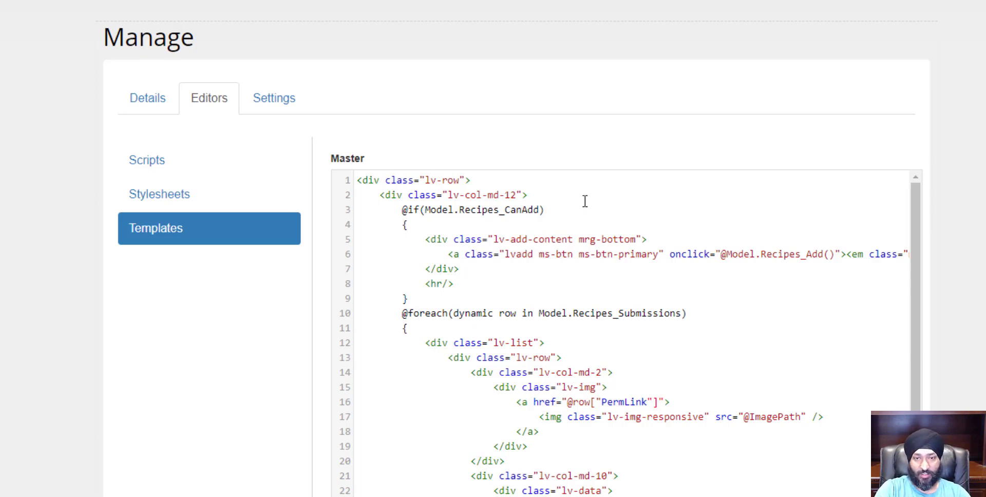
Examine the CanAdd block and the UserID conditions guarding the Recipes_Update and Recipes_Delete links
scroll(580, 247, "down", 2)
scroll(642, 314, "up", 2)
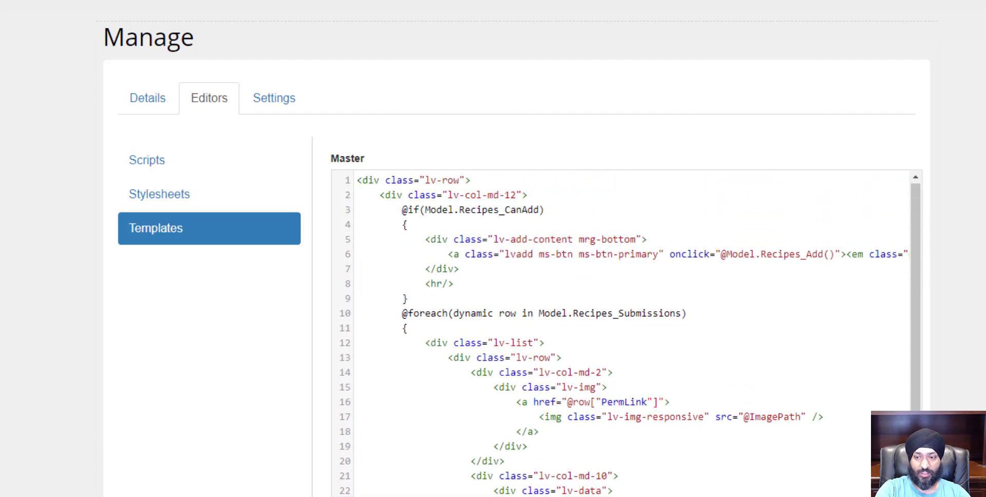
scroll(887, 372, "down", 2)
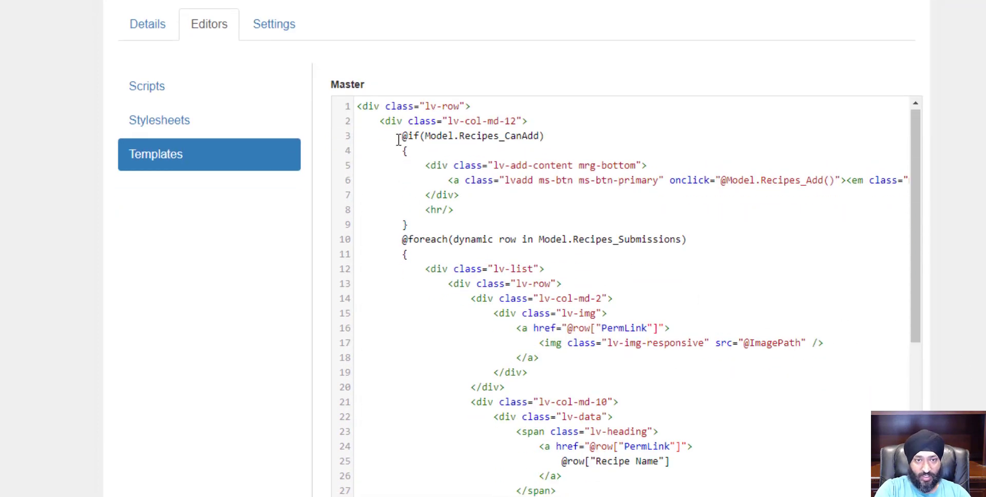
left_click_drag(401, 135, 411, 223)
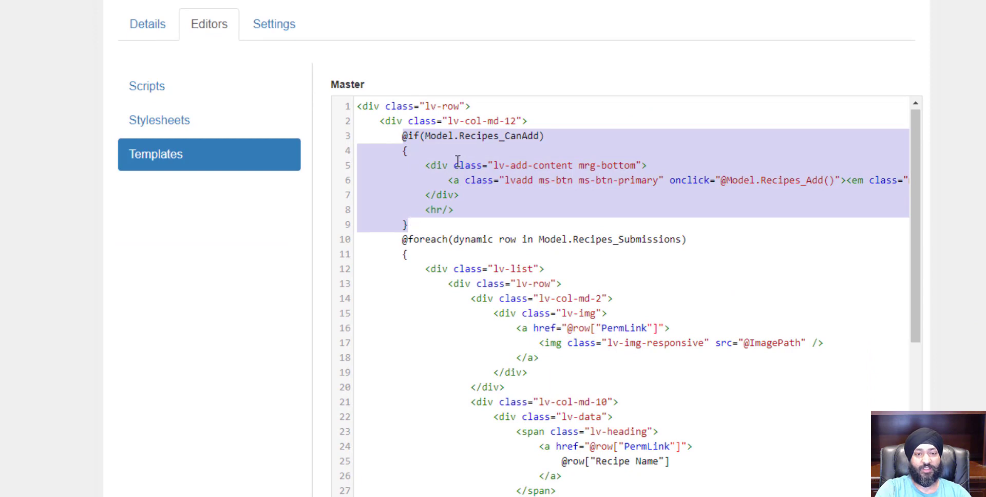
triple_click(440, 138)
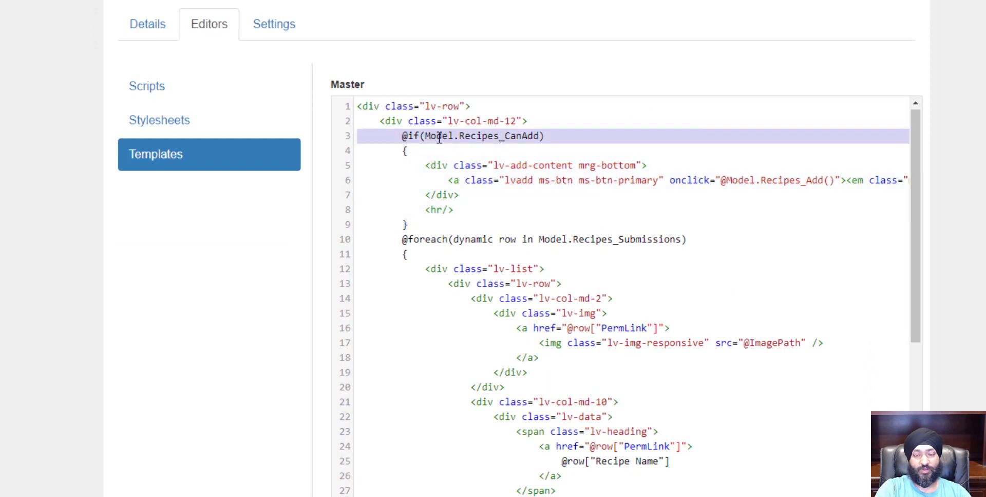
left_click(441, 149)
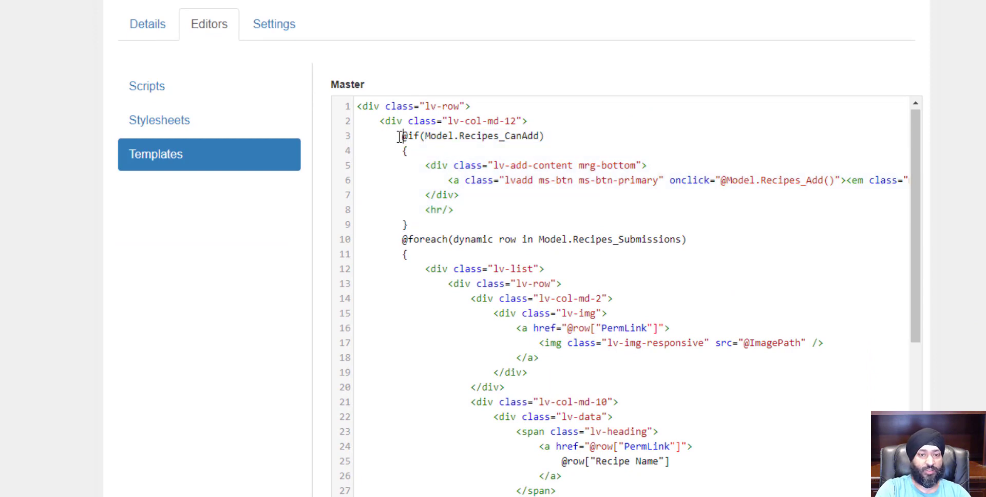
left_click_drag(402, 136, 416, 152)
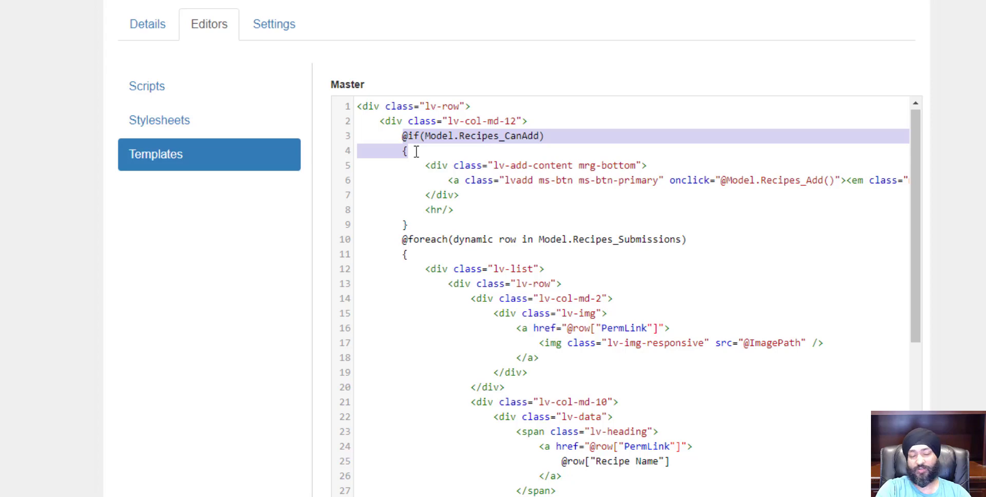
left_click(426, 169)
left_click_drag(463, 199, 471, 204)
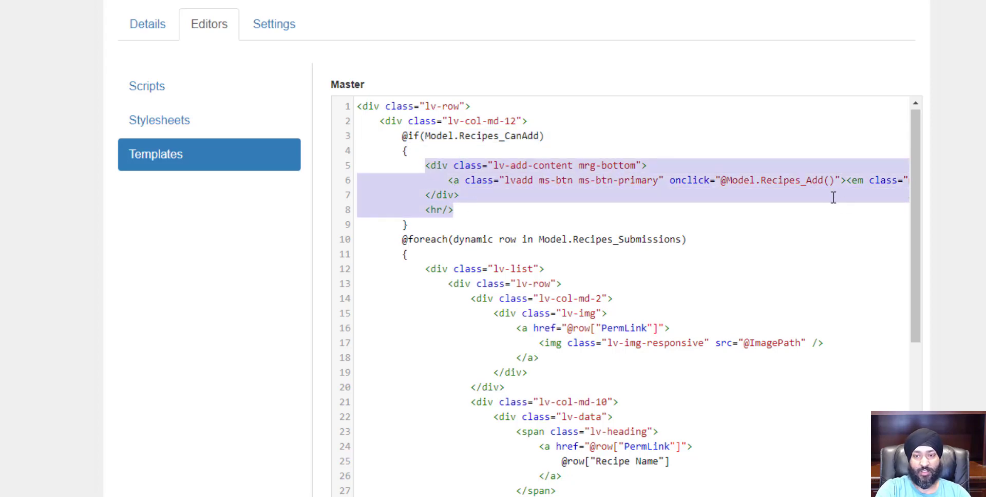
left_click_drag(834, 180, 723, 180)
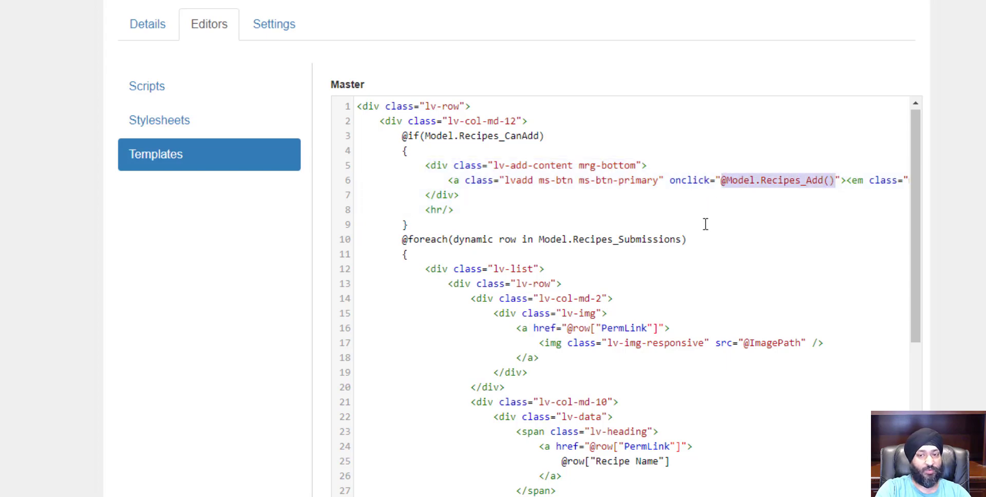
scroll(627, 222, "down", 7)
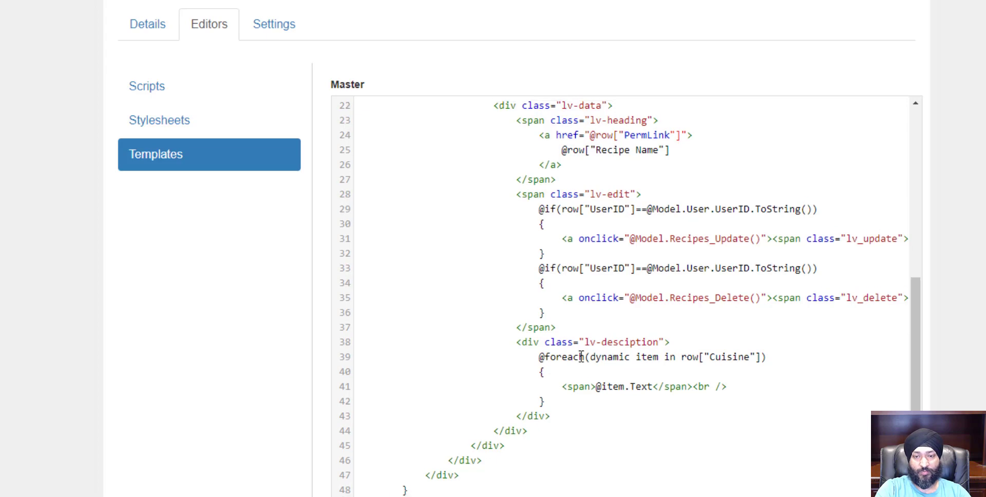
scroll(579, 358, "up", 2)
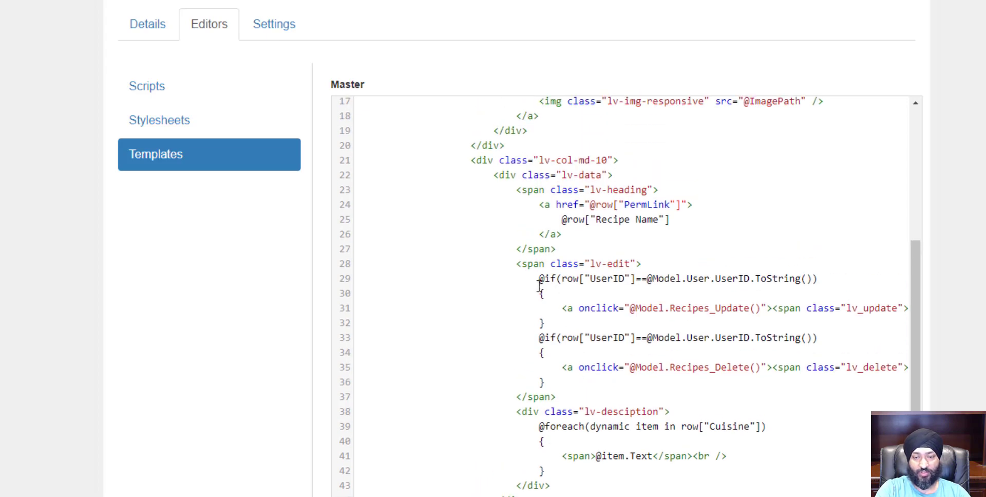
left_click_drag(539, 280, 559, 320)
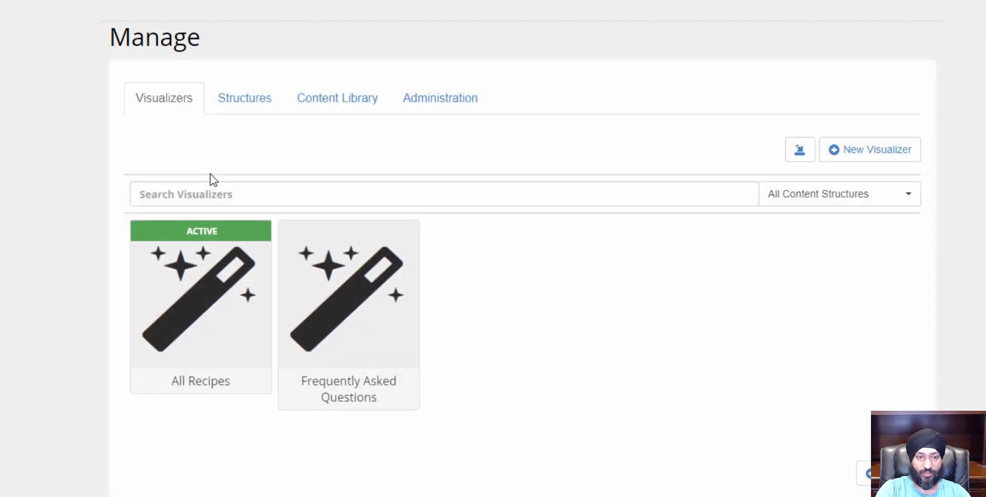
Open the Recipes structure's permissions, expand Other Permissions to review the owner-only update and delete settings, and close the dialog
left_click(239, 103)
left_click(854, 328)
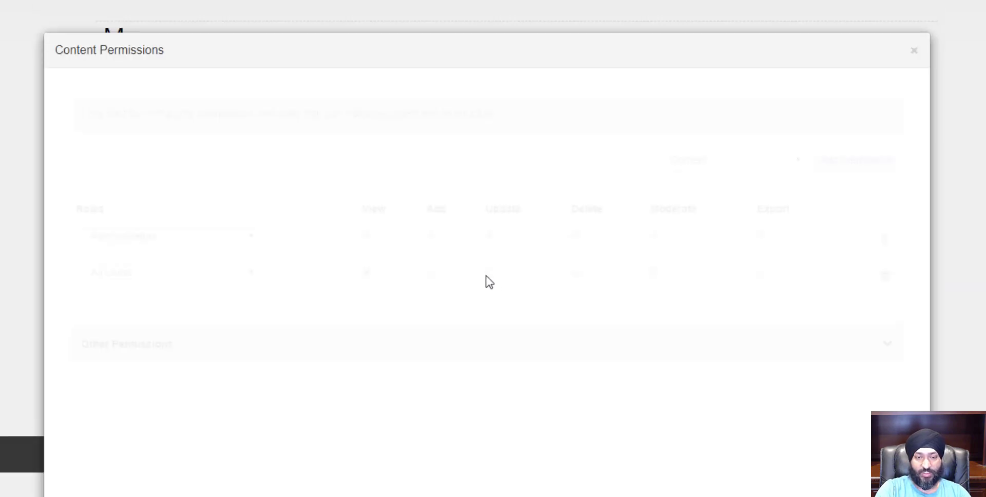
left_click(168, 354)
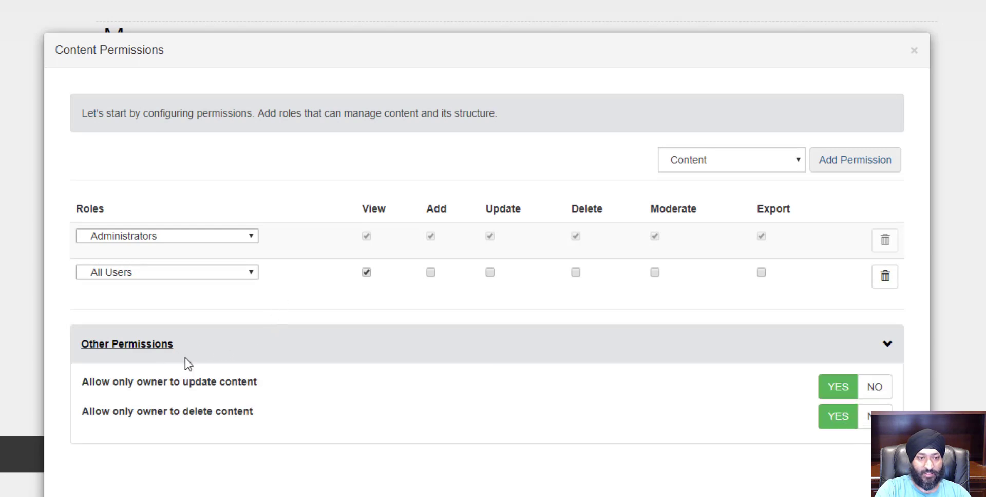
left_click_drag(146, 384, 238, 383)
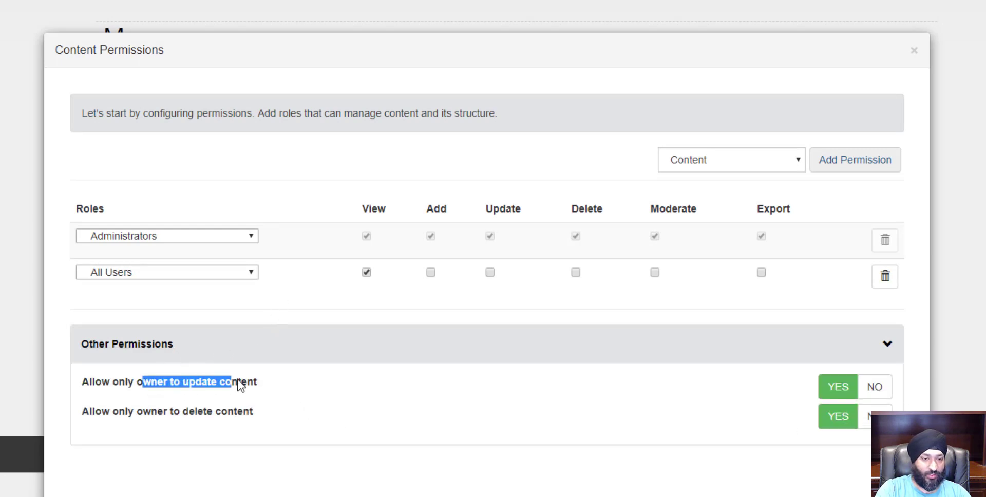
left_click_drag(183, 411, 249, 415)
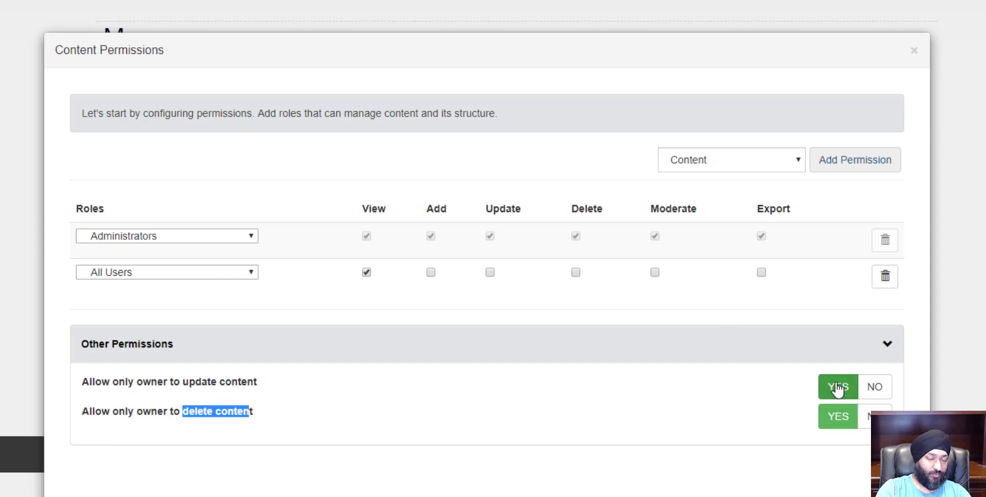
left_click(914, 51)
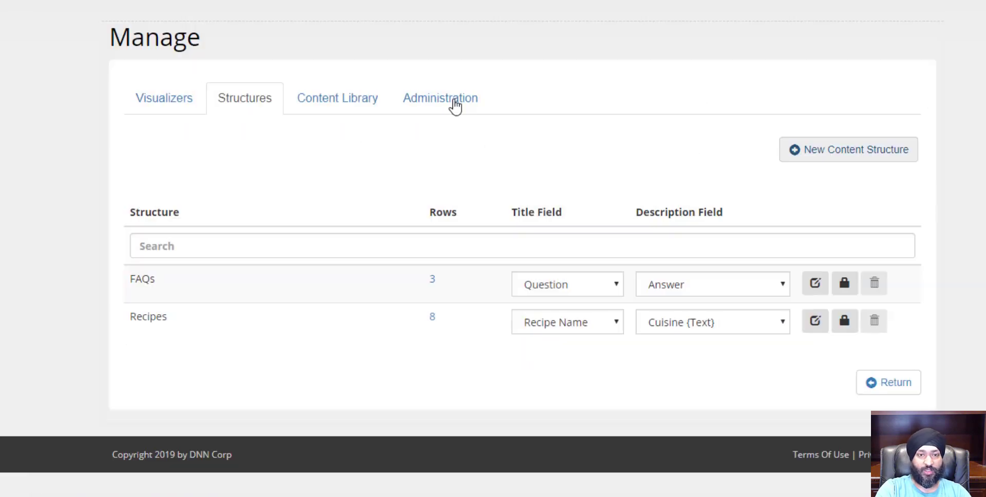
Open the All Recipes visualizer's Master template, examine the UserID conditions around the update and delete links, and exit the editors
left_click(172, 101)
mouse_move(174, 331)
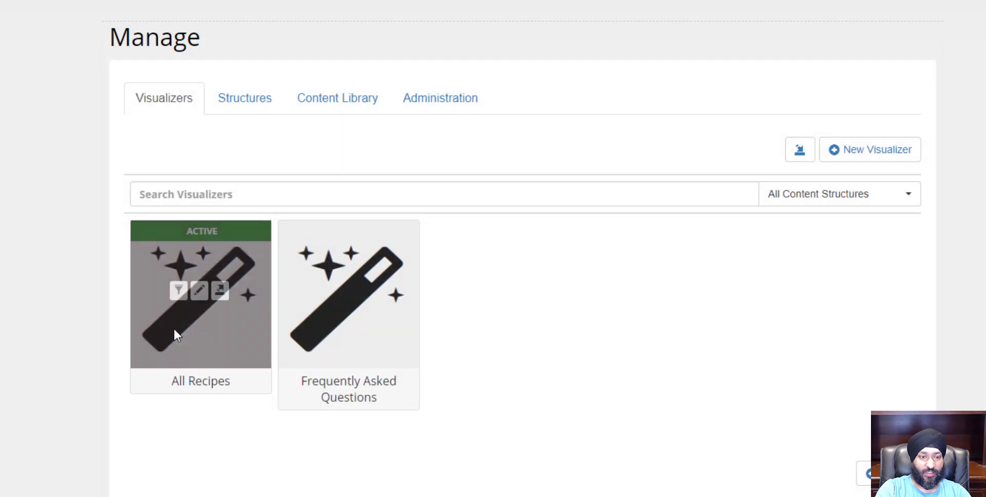
left_click(199, 291)
left_click(215, 98)
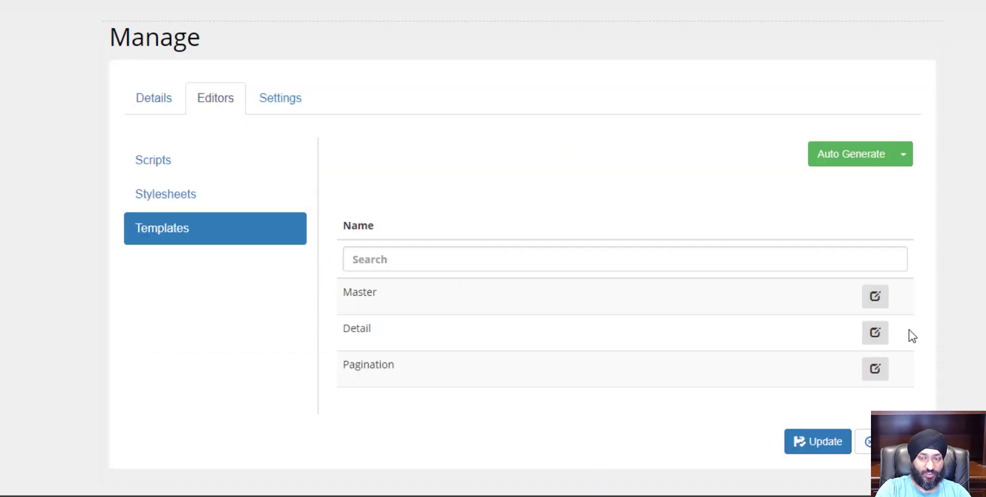
left_click(875, 296)
scroll(703, 393, "down", 7)
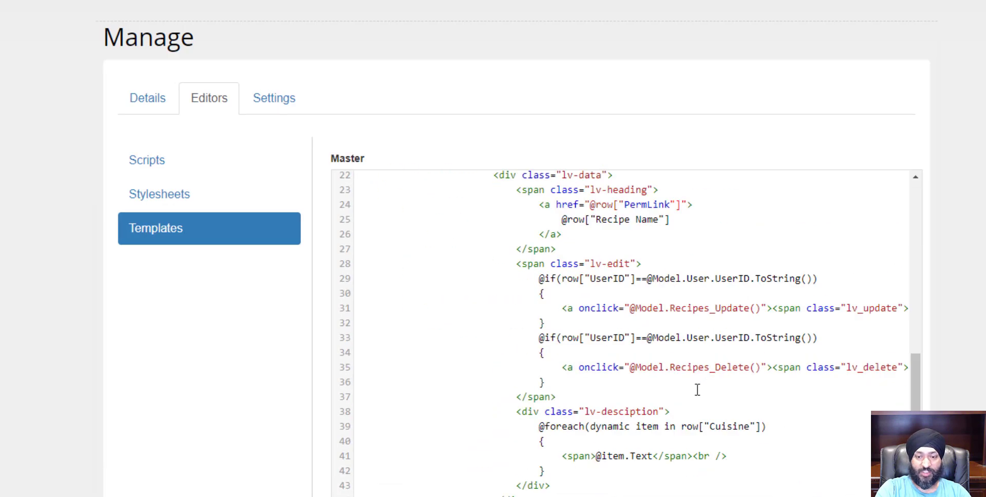
left_click_drag(564, 281, 811, 280)
left_click(812, 280)
left_click(777, 321)
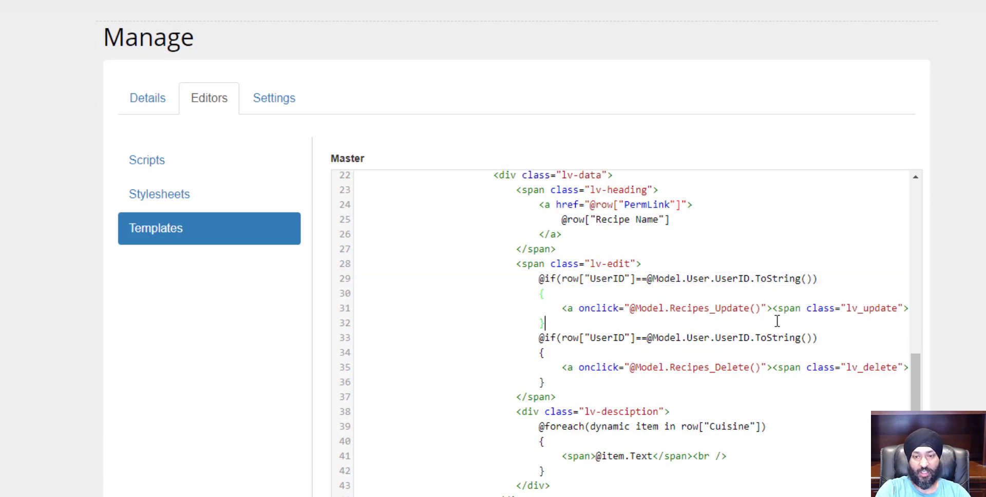
left_click(759, 368)
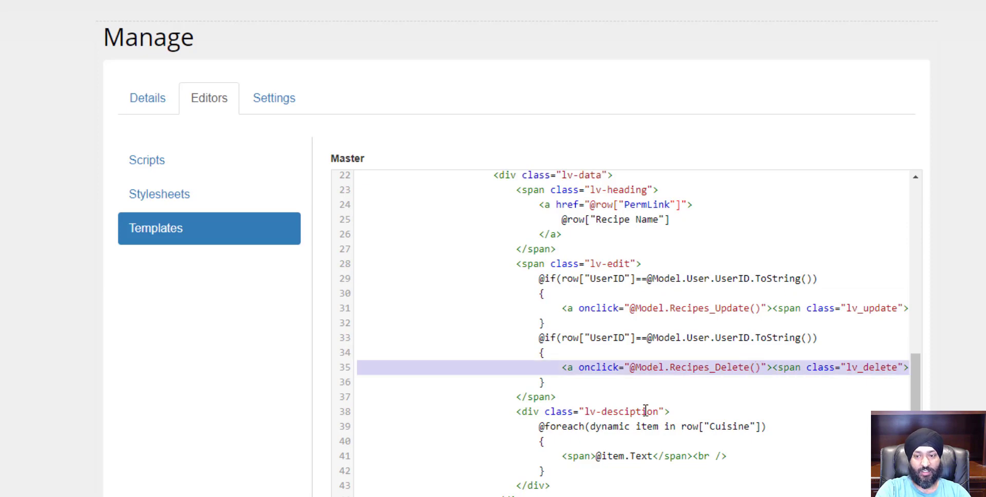
scroll(832, 388, "down", 5)
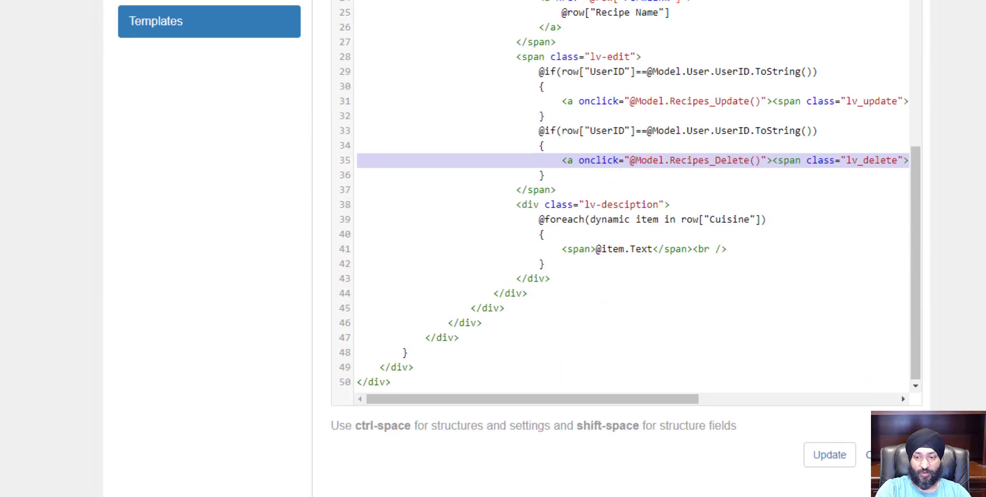
left_click(828, 453)
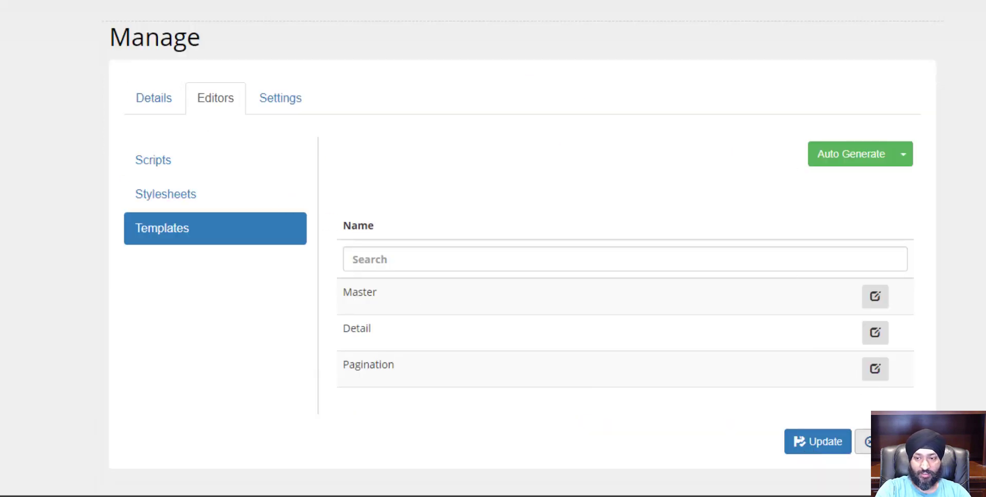
left_click(867, 442)
left_click(241, 101)
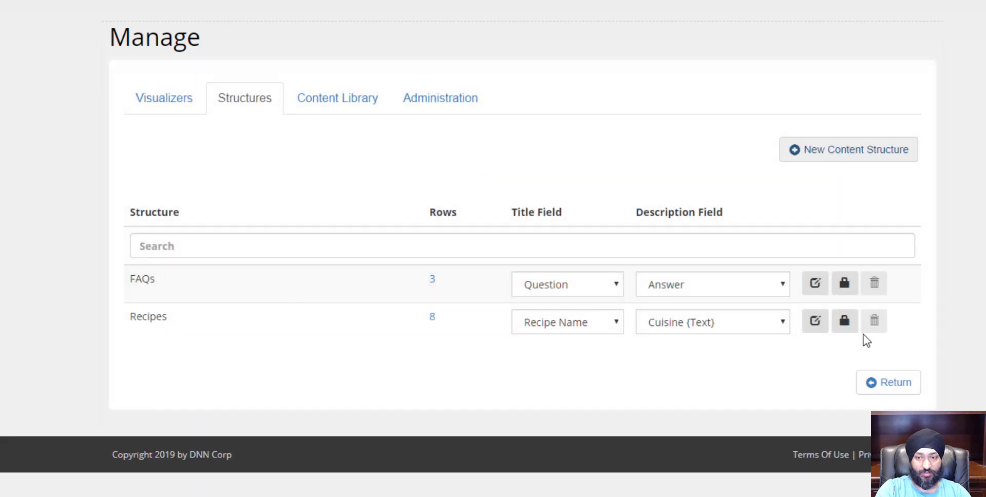
In the Recipes structure's permissions, set both owner-only update and owner-only delete options to No and close the dialog
left_click(836, 325)
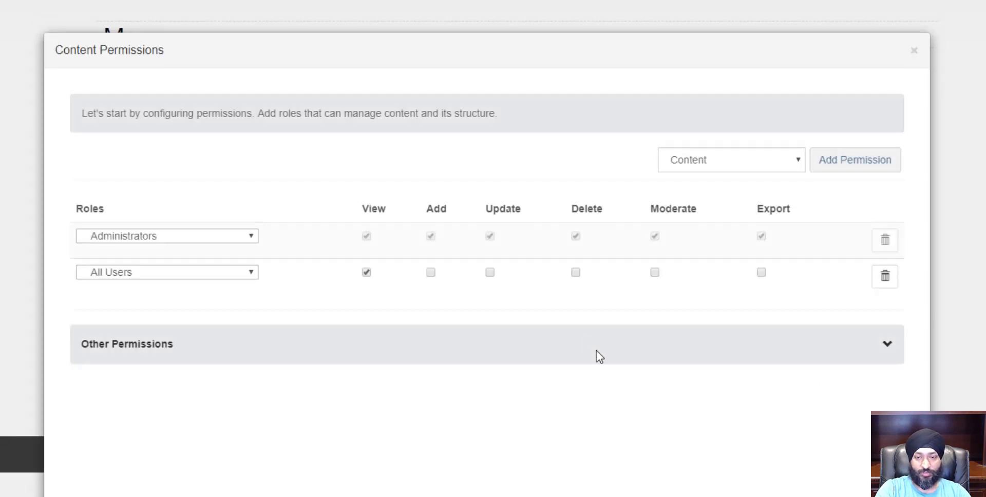
left_click(889, 345)
left_click(875, 387)
left_click(874, 416)
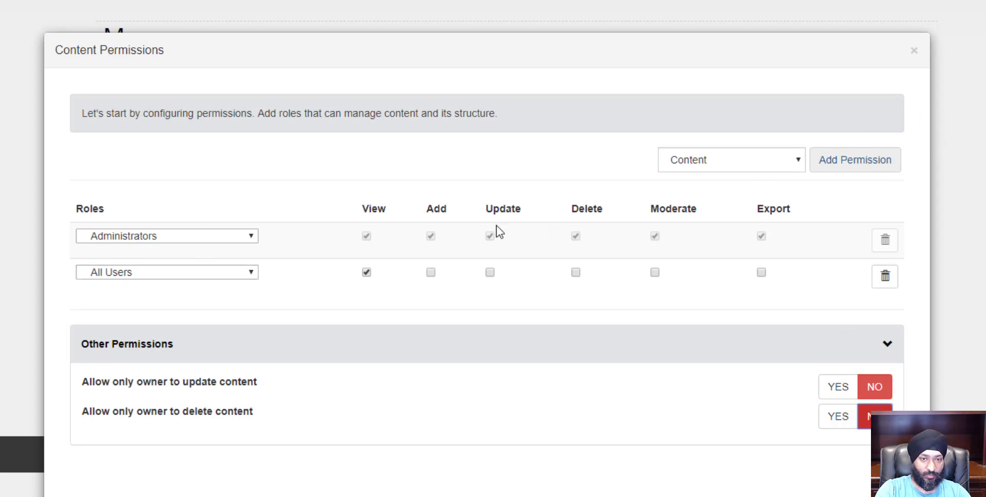
left_click(914, 50)
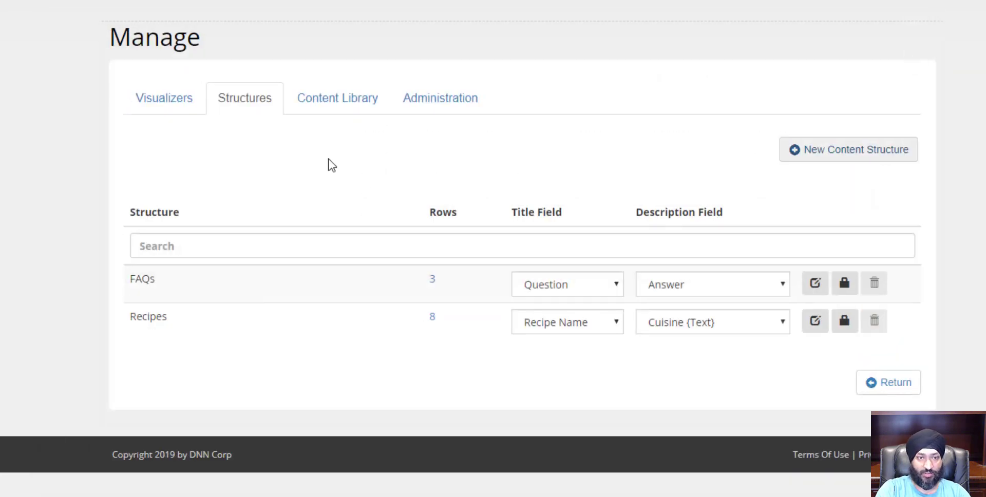
Open the All Recipes visualizer's editors and auto-generate its template, confirming the regeneration
left_click(174, 108)
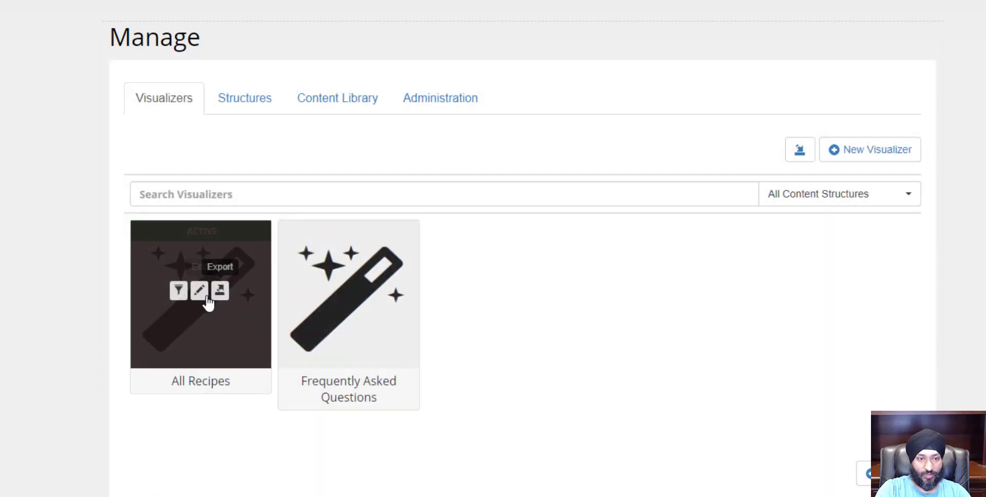
left_click(200, 289)
left_click(215, 98)
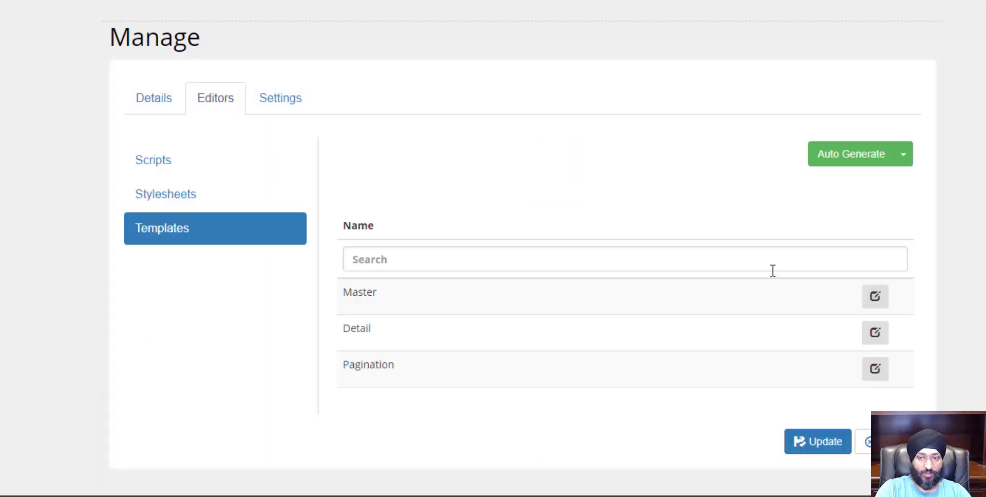
left_click(904, 157)
left_click(879, 212)
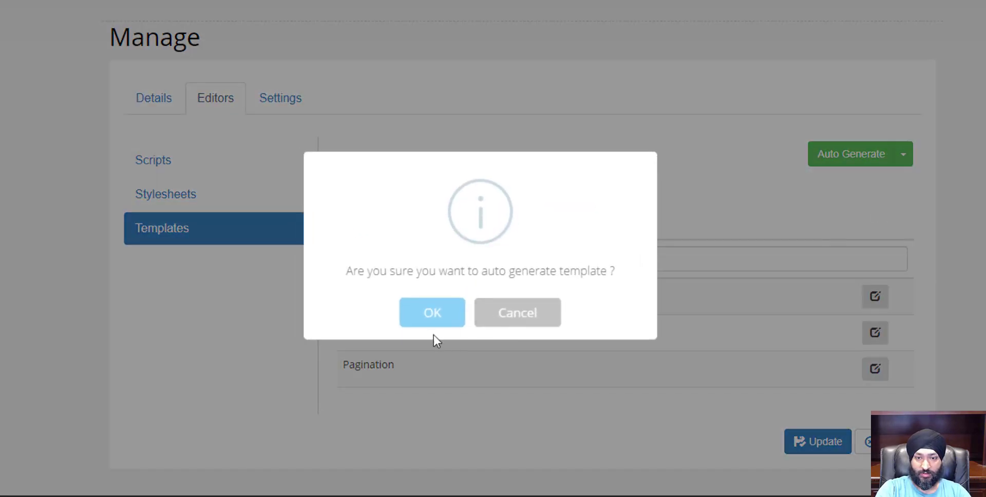
left_click(424, 322)
Open the regenerated Master template and examine the Recipes_CanUpdate and Recipes_CanDelete conditions guarding the update and delete links
left_click(875, 297)
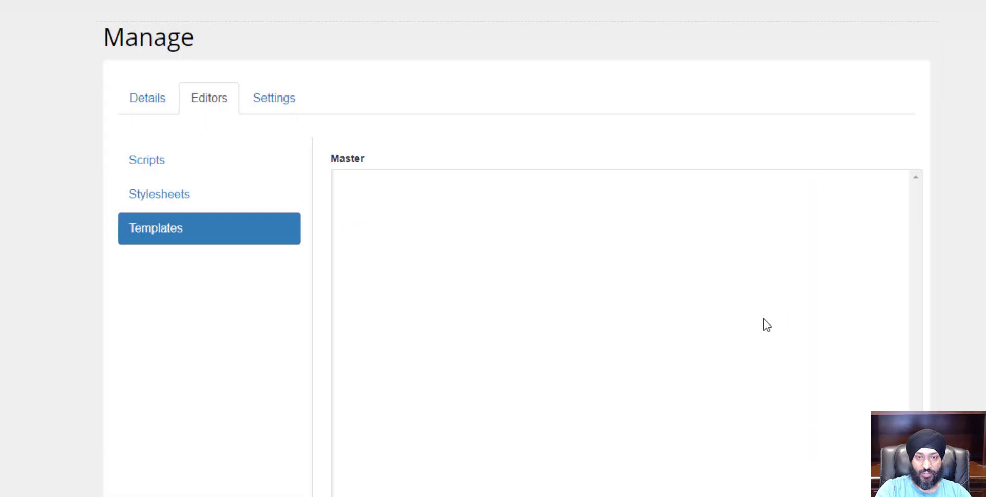
left_click(795, 329)
scroll(979, 337, "down", 4)
scroll(919, 314, "down", 5)
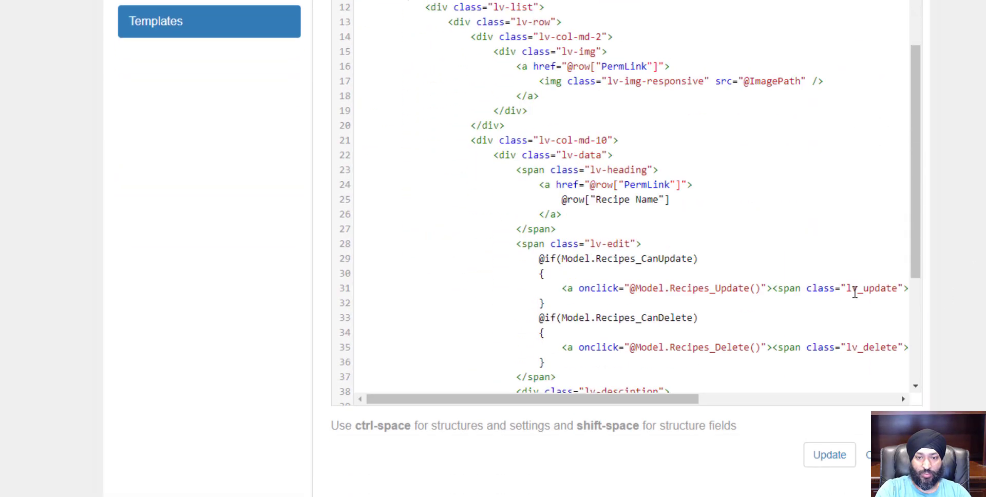
mouse_move(569, 167)
left_mouse_down()
mouse_move(682, 166)
mouse_move(584, 173)
left_mouse_up()
double_click(682, 167)
left_click(682, 167)
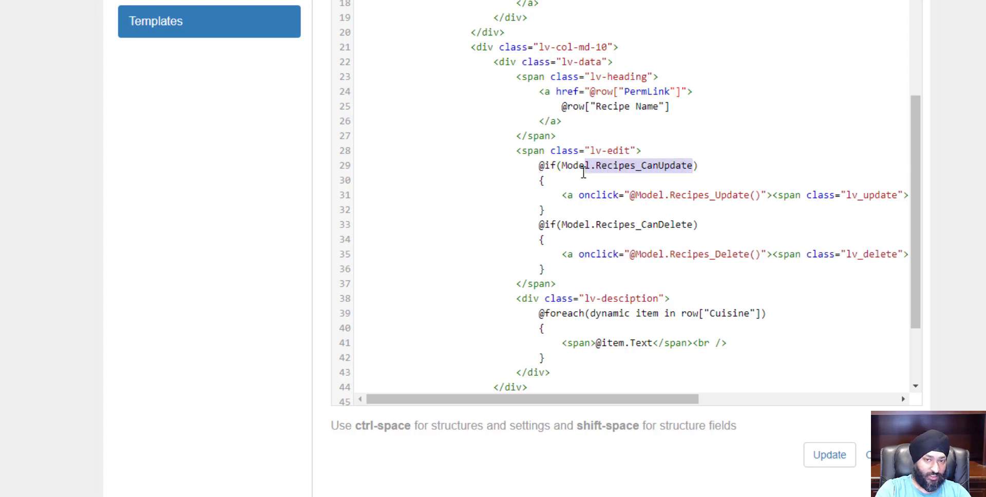
left_click(577, 197)
double_click(576, 197)
left_click(570, 237)
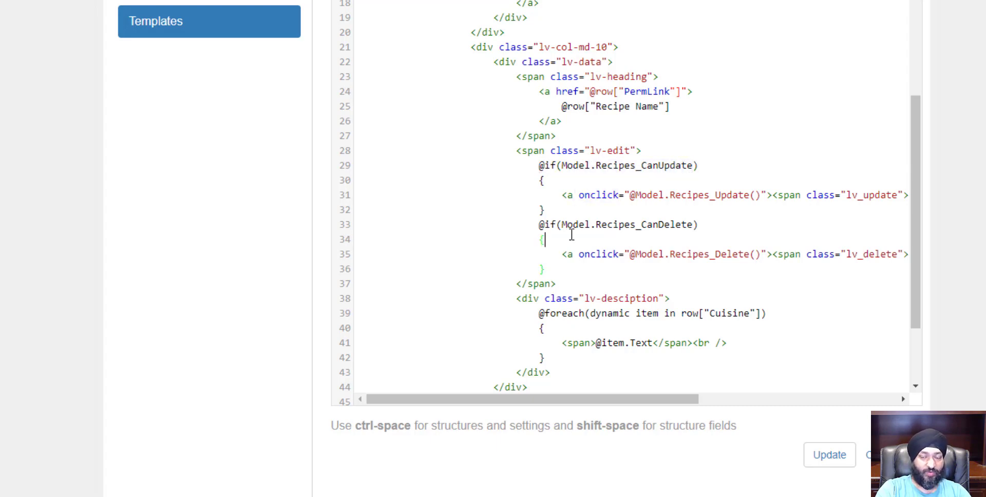
left_click_drag(585, 226, 654, 226)
left_click(651, 254)
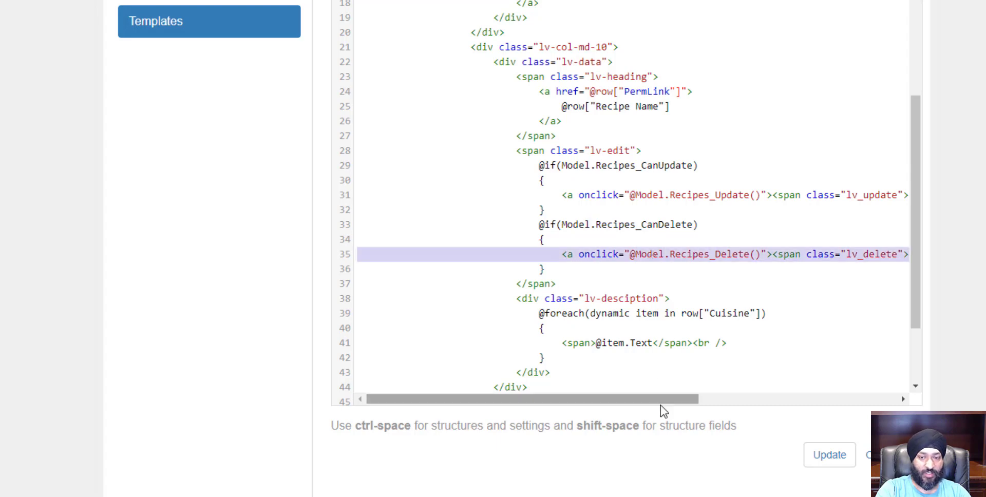
left_click_drag(661, 401, 785, 408)
left_click_drag(395, 195, 449, 196)
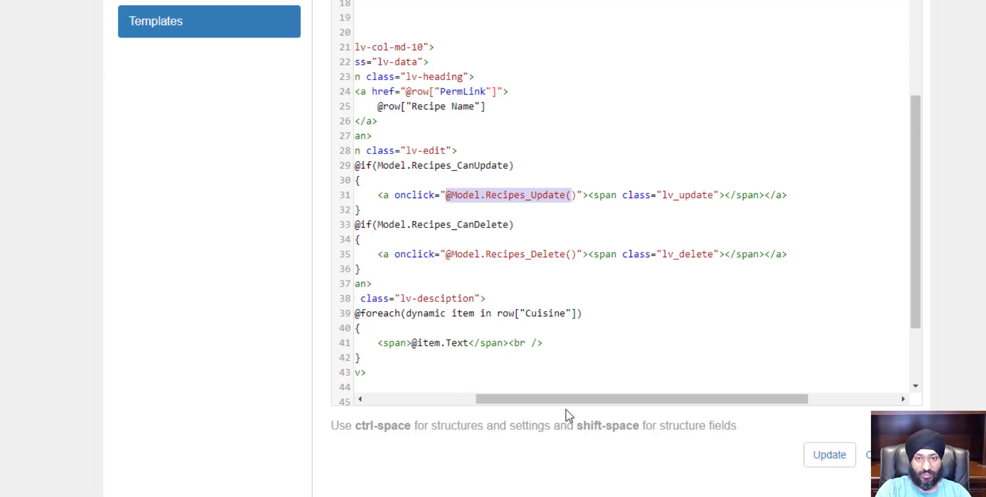
left_click_drag(574, 400, 525, 401)
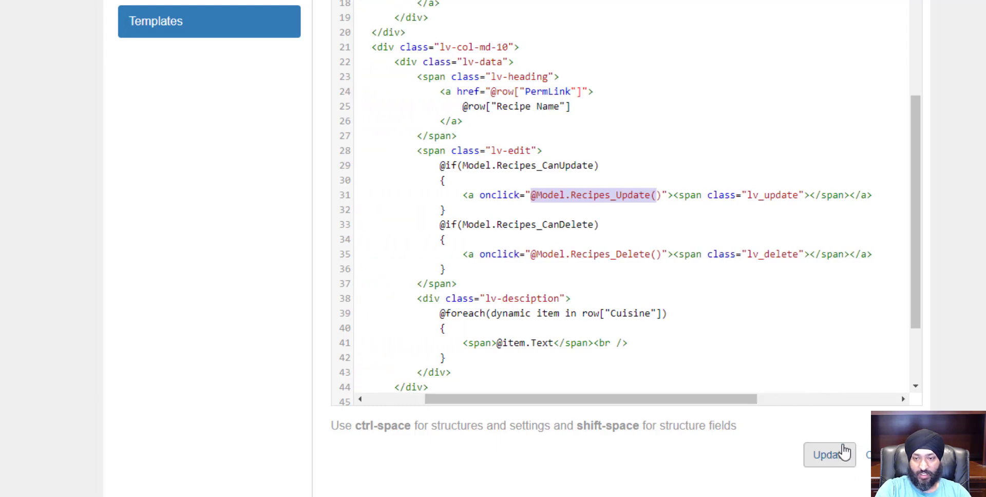
Replace the add button's [LS:AddNew] label with Add Recipe, then save the template and the visualizer
scroll(819, 293, "up", 5)
left_click_drag(742, 403, 920, 348)
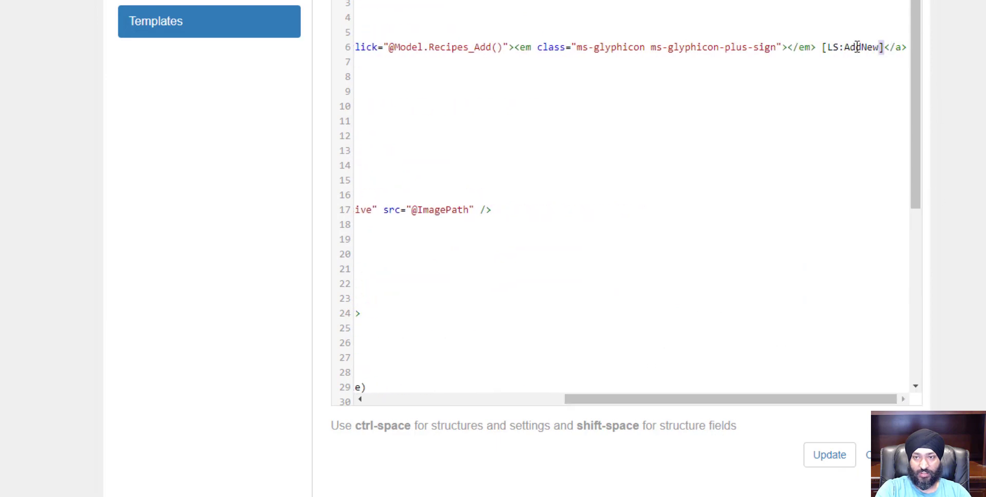
left_click_drag(882, 48, 820, 47)
type("Add")
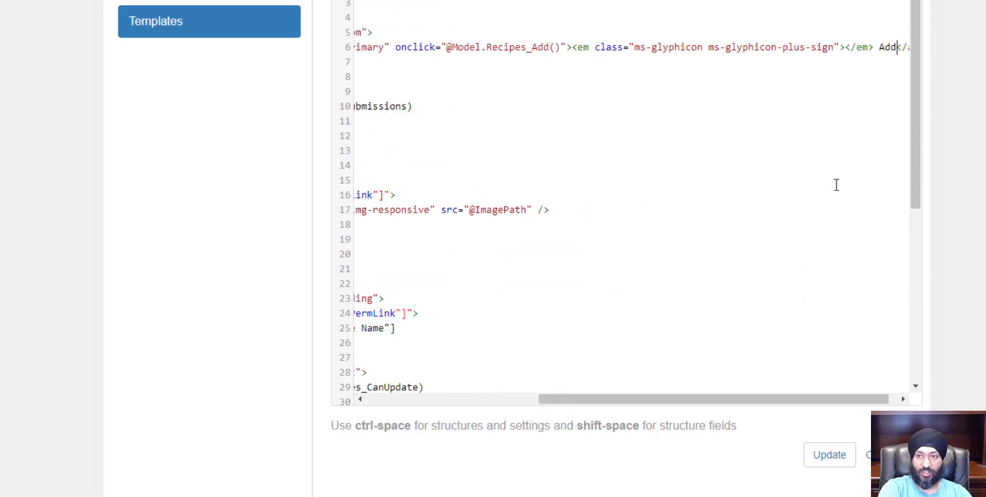
type(" Recipe")
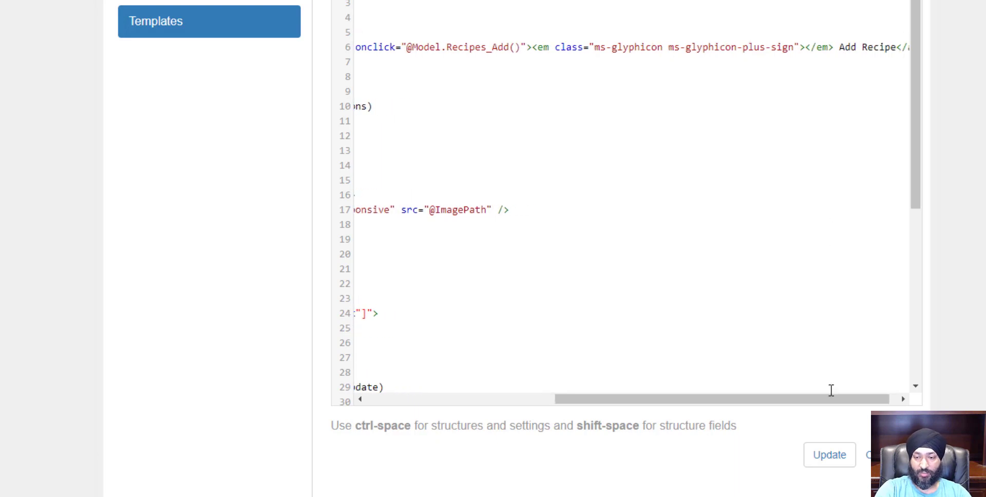
left_click(830, 455)
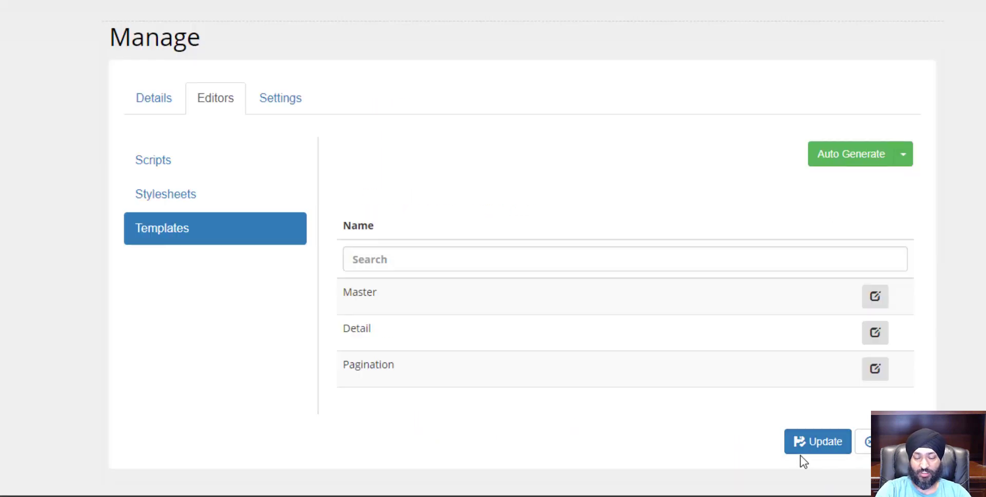
left_click(849, 448)
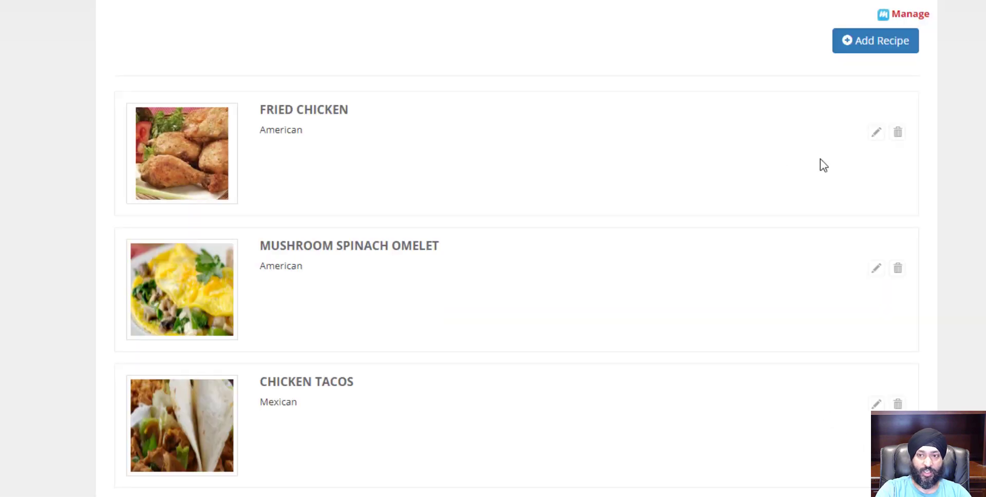
Open the Add Recipe form on the page and close it again
left_click(871, 51)
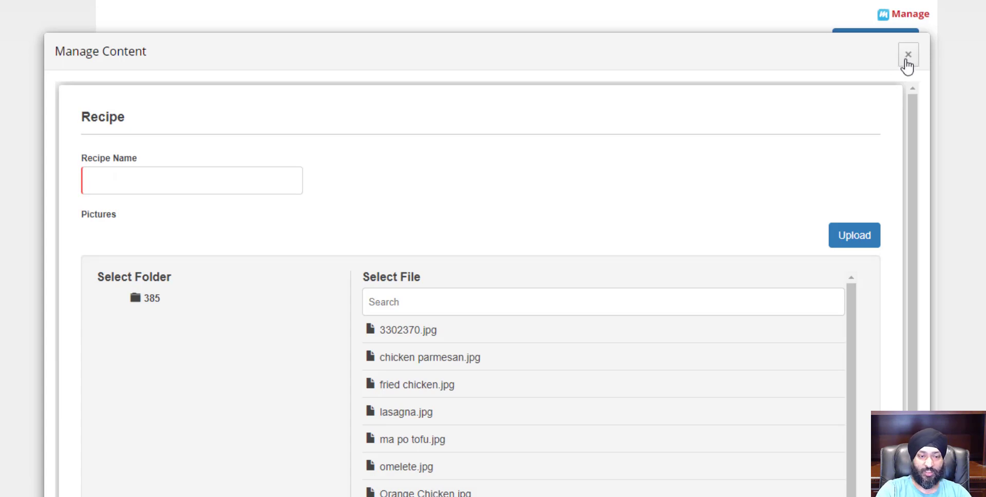
left_click(907, 56)
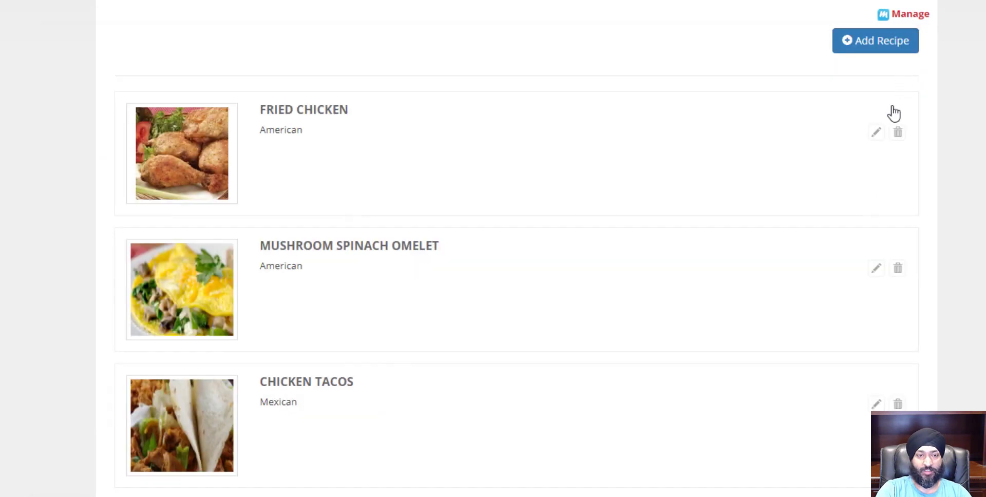